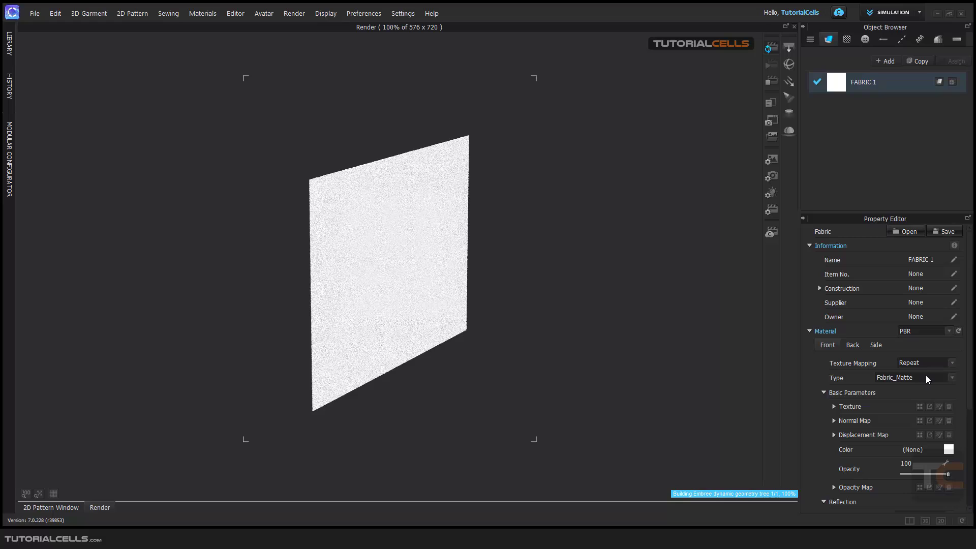
- Scroll down to FABRIC 1's Material section and open its Type dropdown
scroll(960, 355, "down", 2)
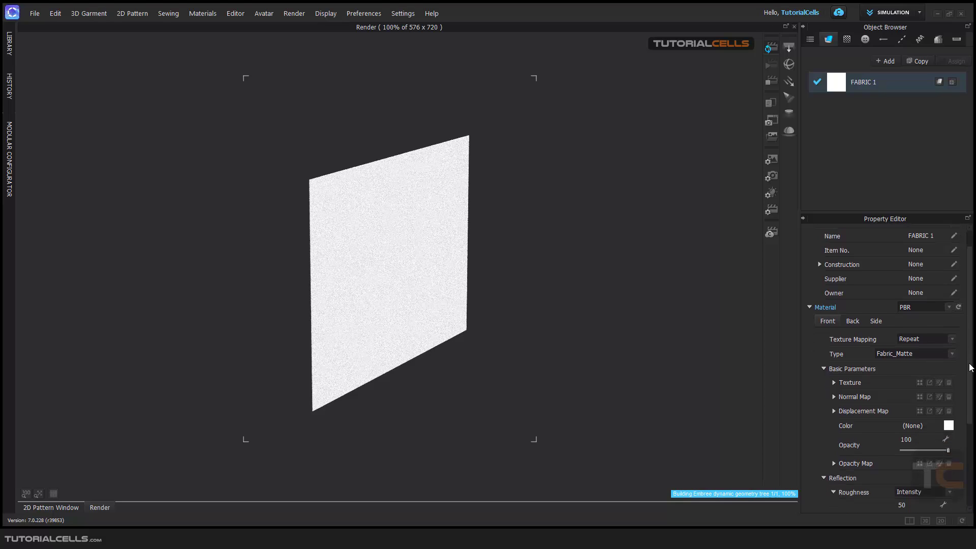
left_click(952, 313)
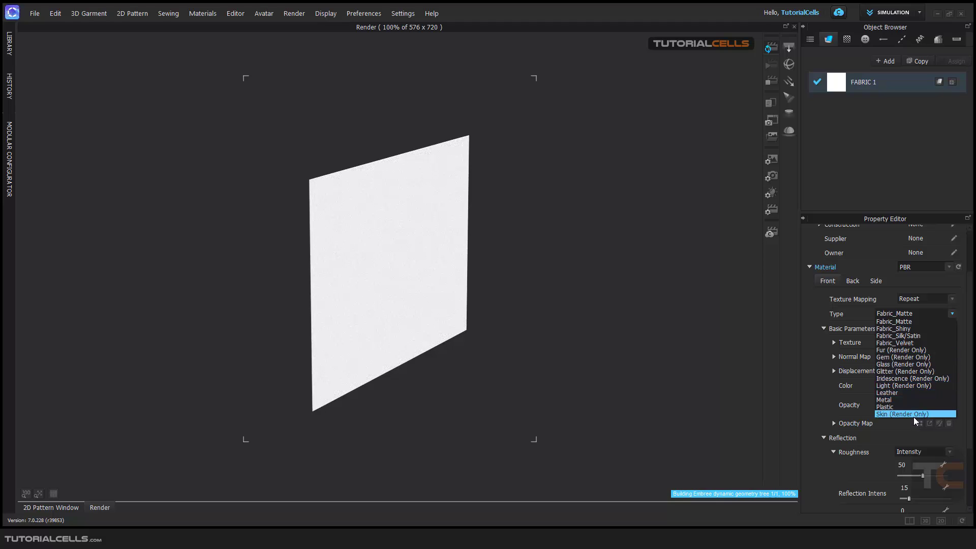
- Switch FABRIC 1's material type to Fur (Render Only) and open its Color swatch
left_click(895, 351)
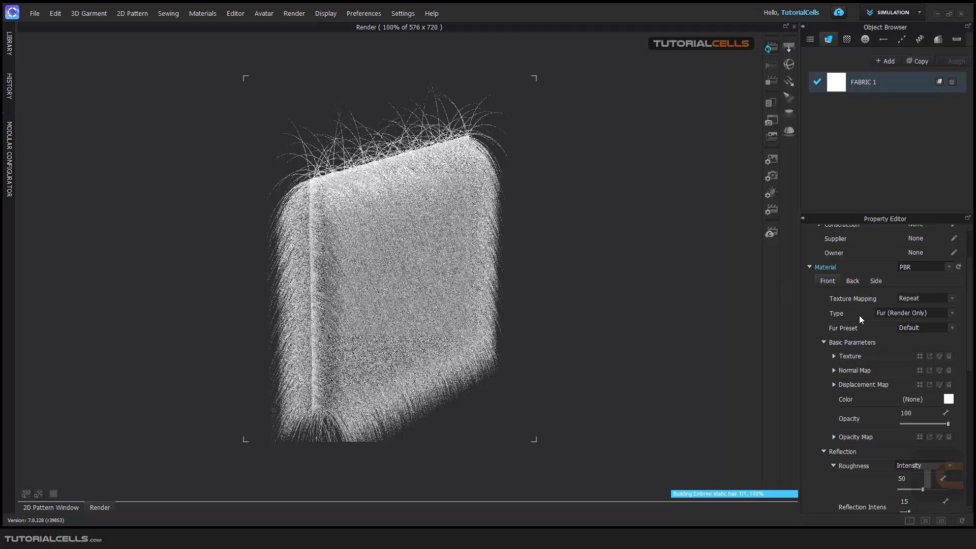
left_click(926, 395)
- Dismiss the Pantone warning and set the fur colour to brown YKK 161
left_click(485, 303)
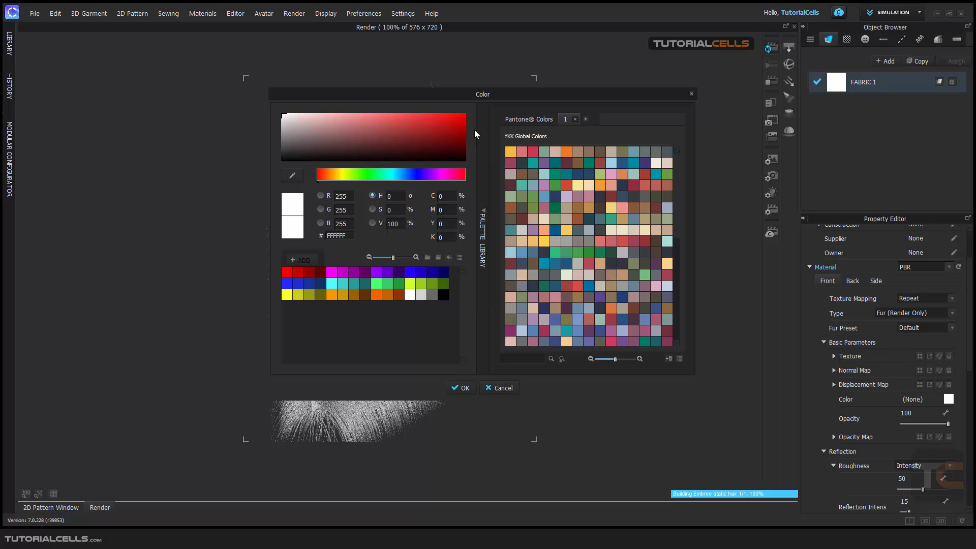
left_click_drag(452, 97, 703, 107)
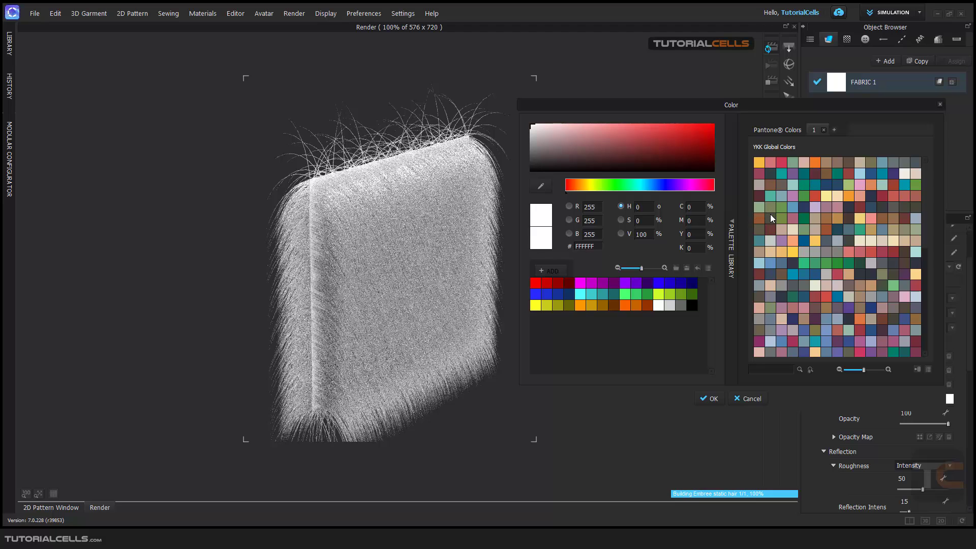
left_click(781, 274)
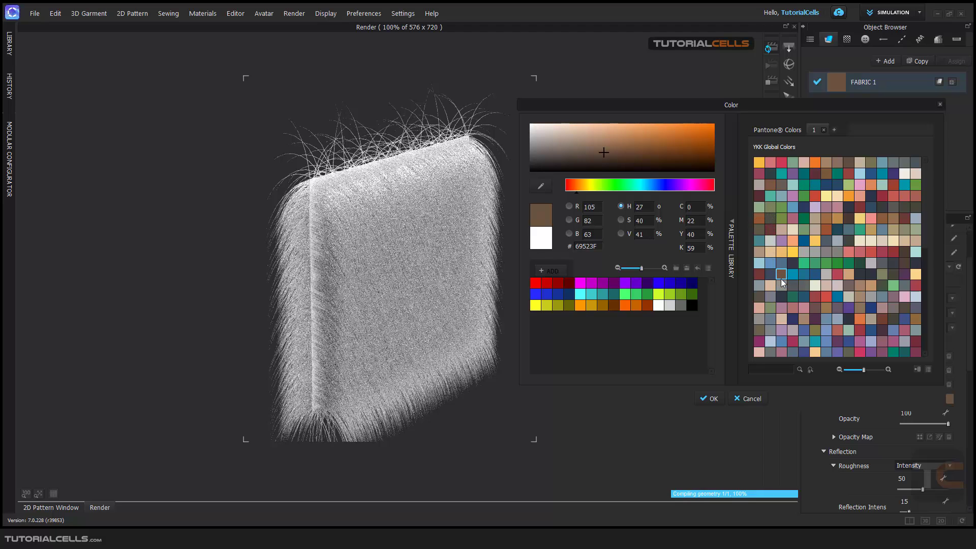
left_click(713, 398)
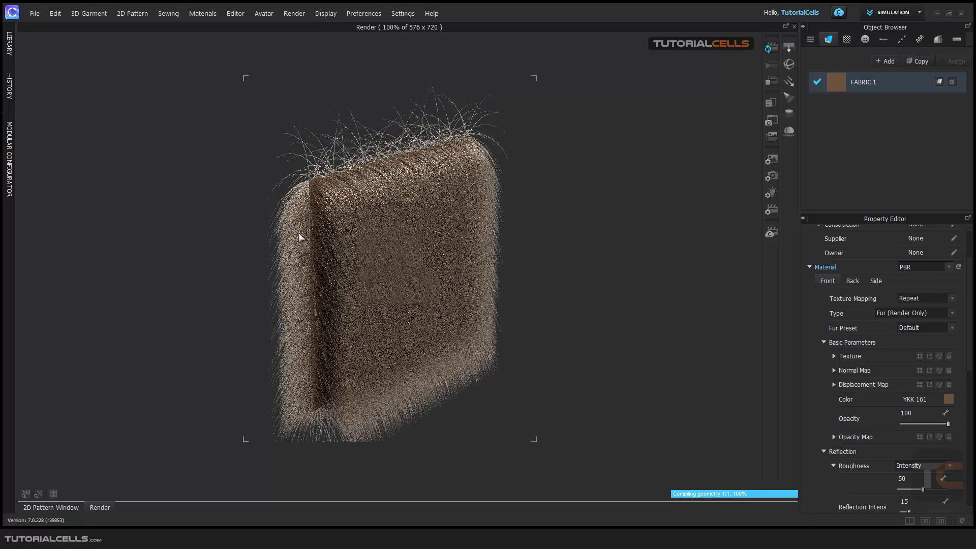
- Check the brown rectangle in the 2D pattern view, then return to the render view
left_click(37, 508)
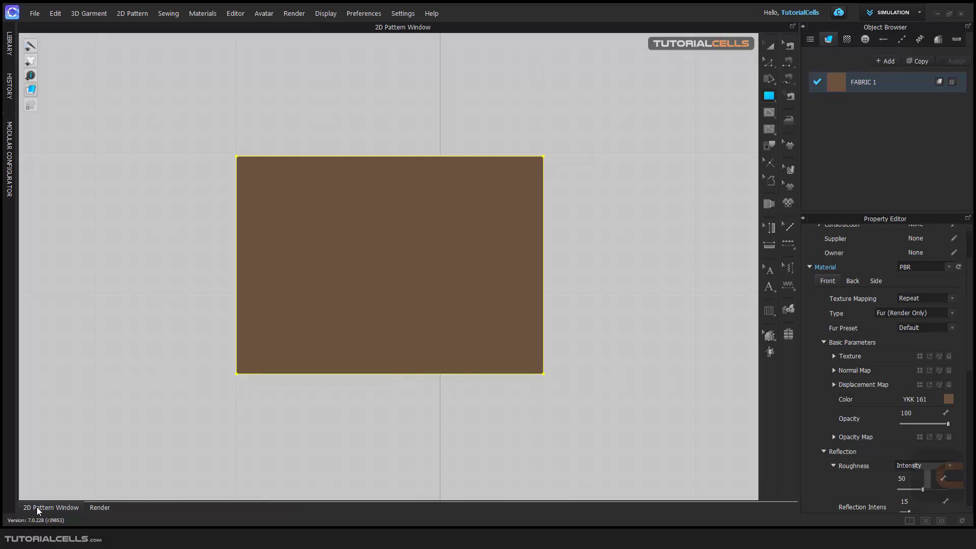
mouse_move(30, 90)
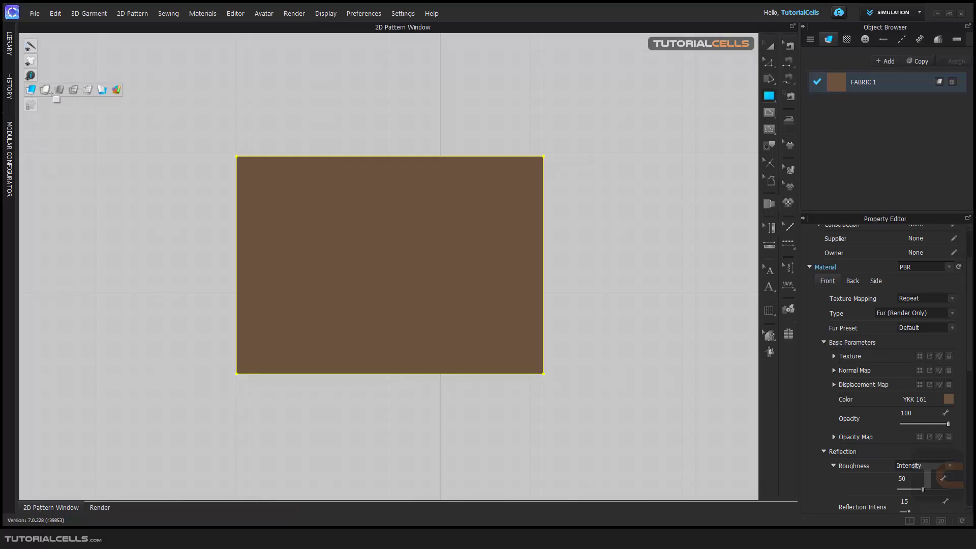
left_click(30, 90)
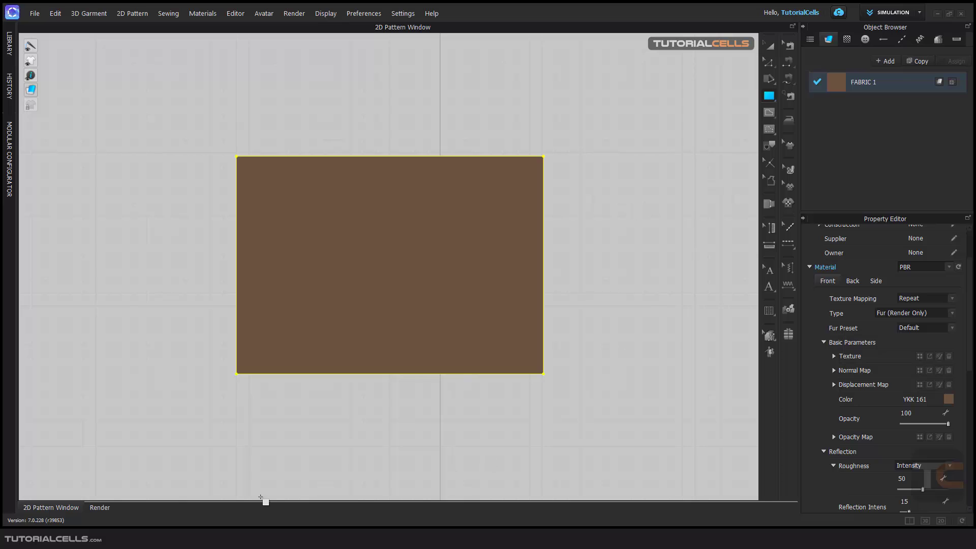
left_click(100, 507)
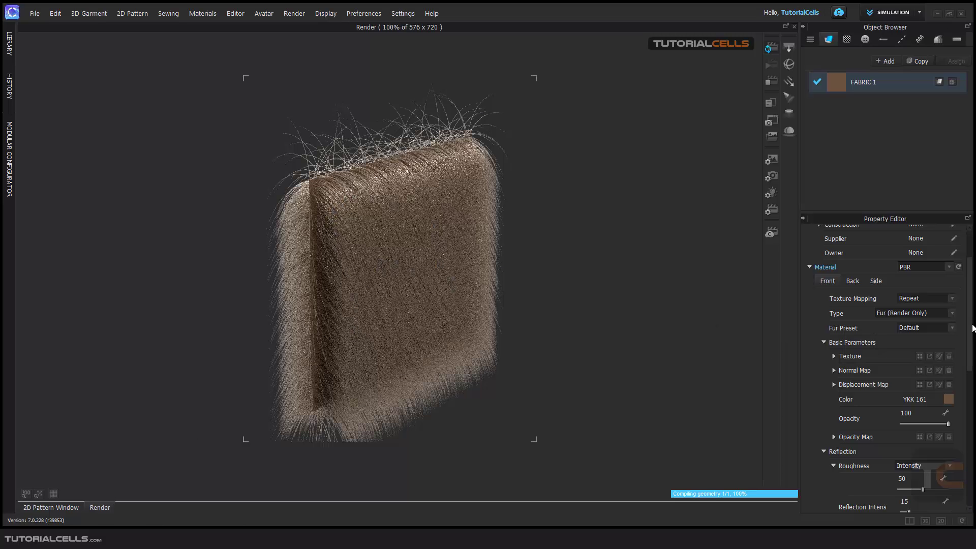
- Scroll to Fur Parameters, stop the render, and switch to the fur reference-image folder
left_click_drag(972, 327, 972, 432)
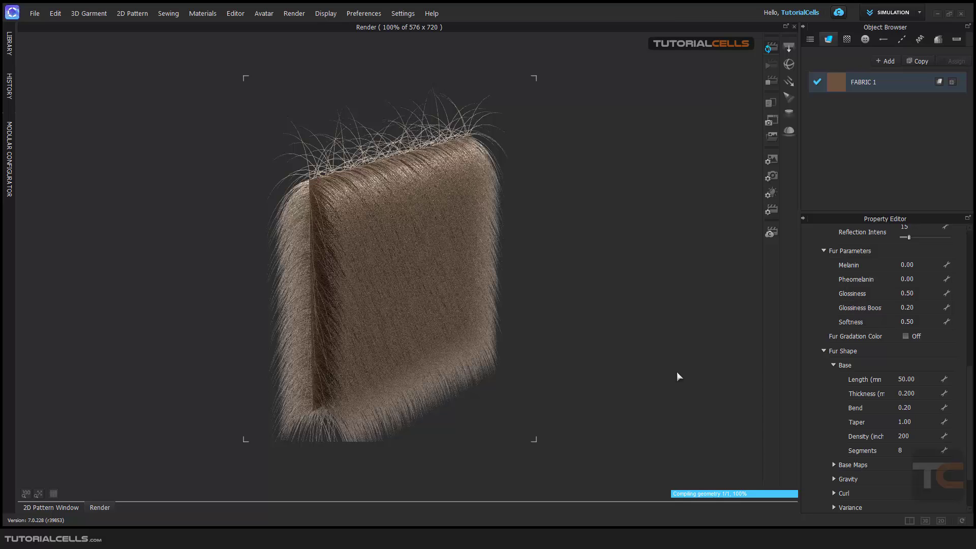
left_click(770, 81)
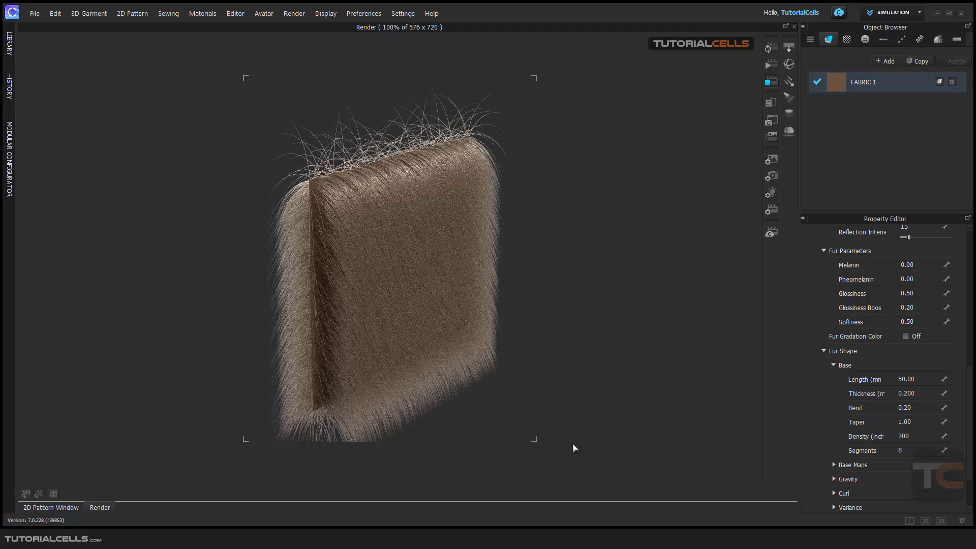
key("alt+Tab")
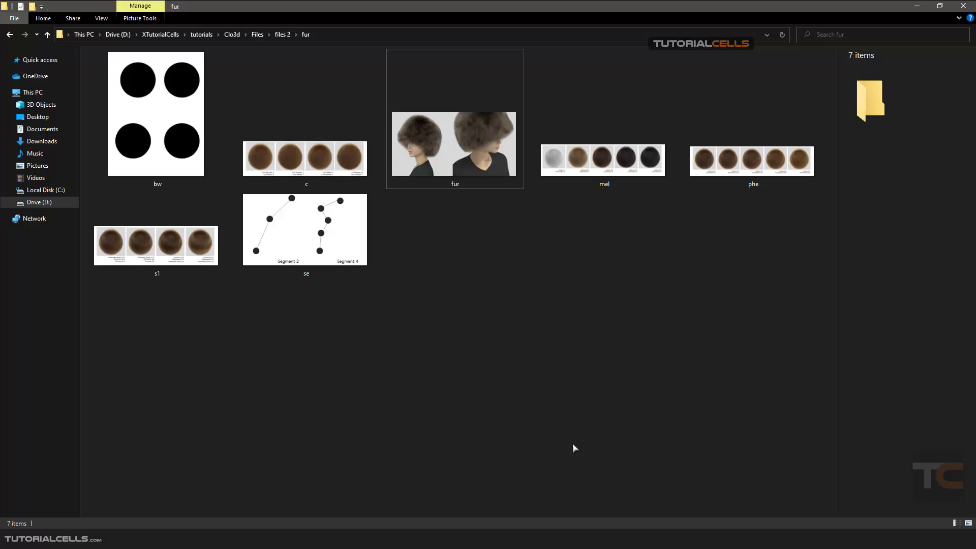
- Preview and close fur.png in Photos, then open mel.jpg maximized
double_click(482, 178)
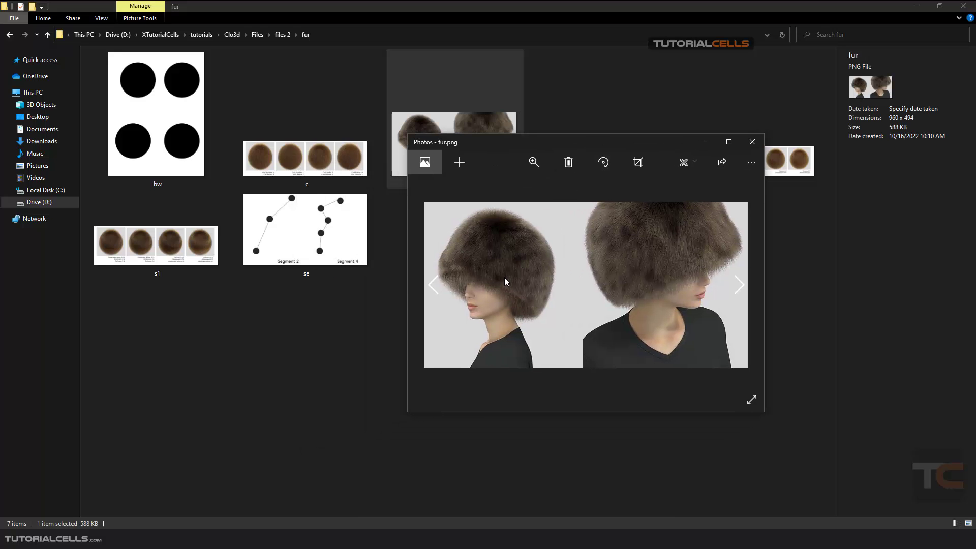
left_click(752, 142)
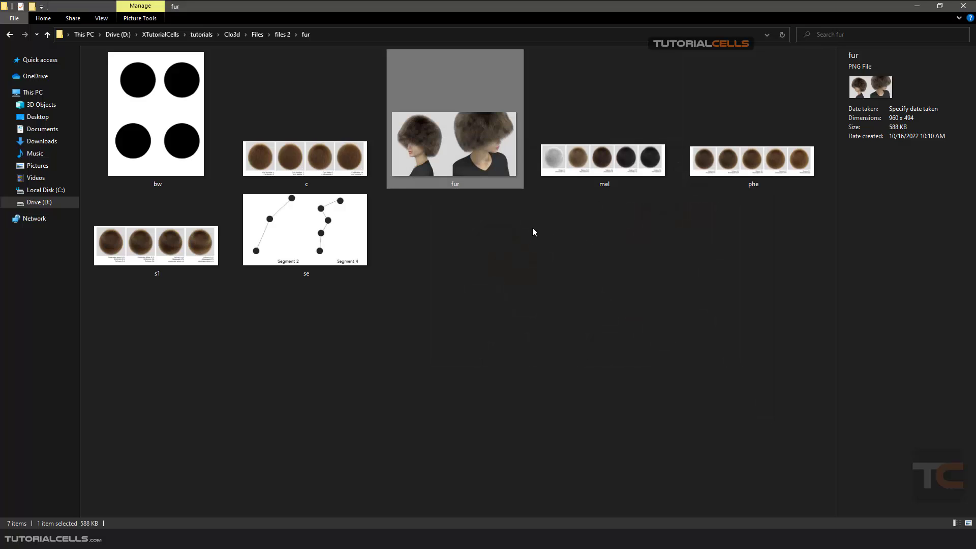
double_click(589, 175)
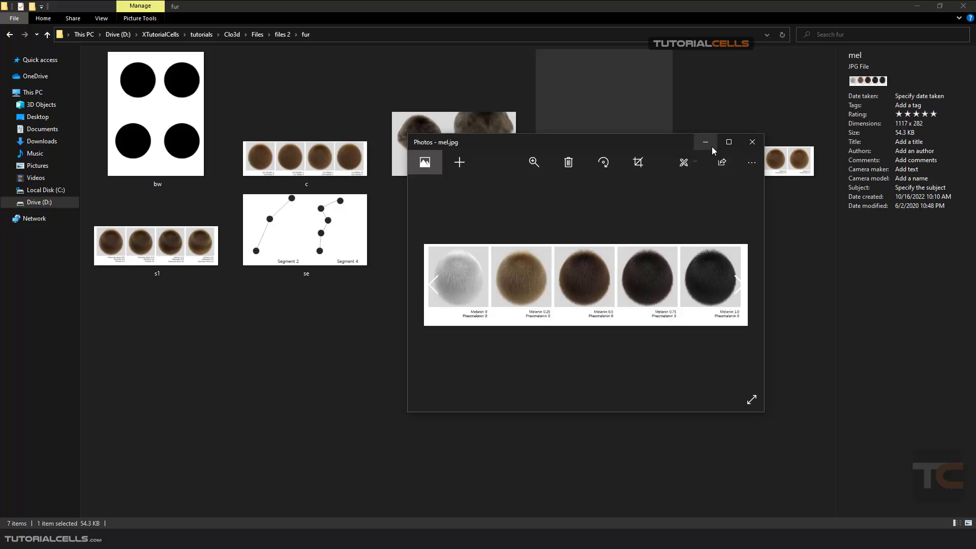
left_click(728, 142)
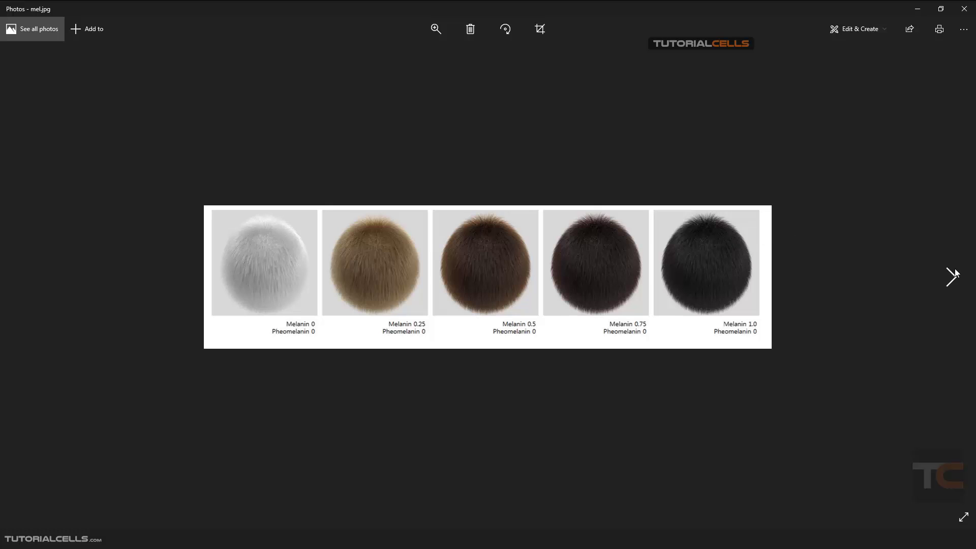
- Page through the phe.jpg and s1.jpg charts, then view and close the curl chart c.jpg
left_click(950, 277)
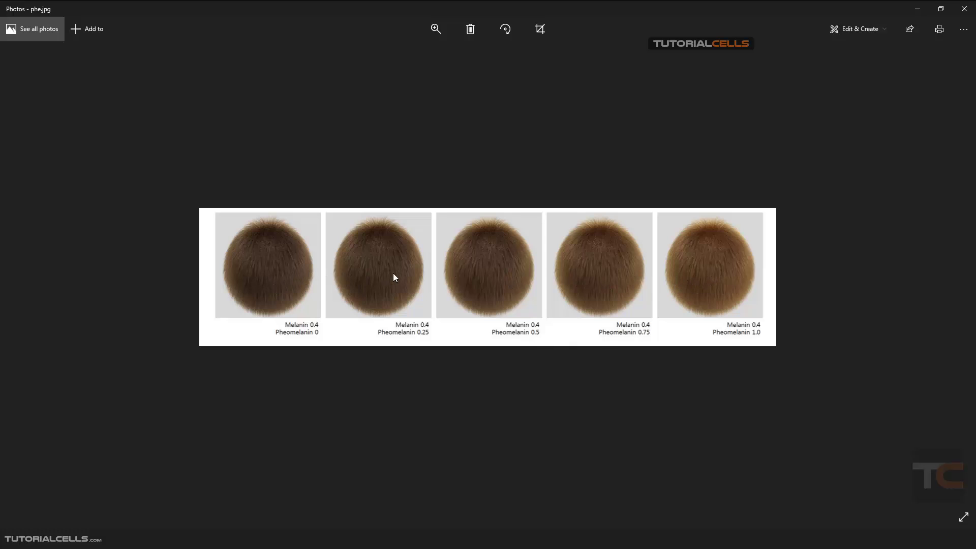
left_click(951, 273)
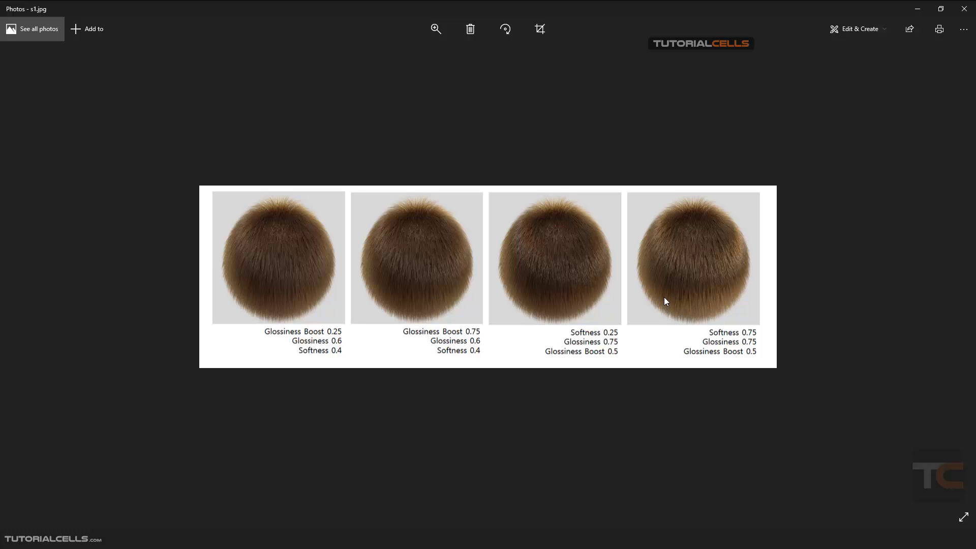
left_click(963, 9)
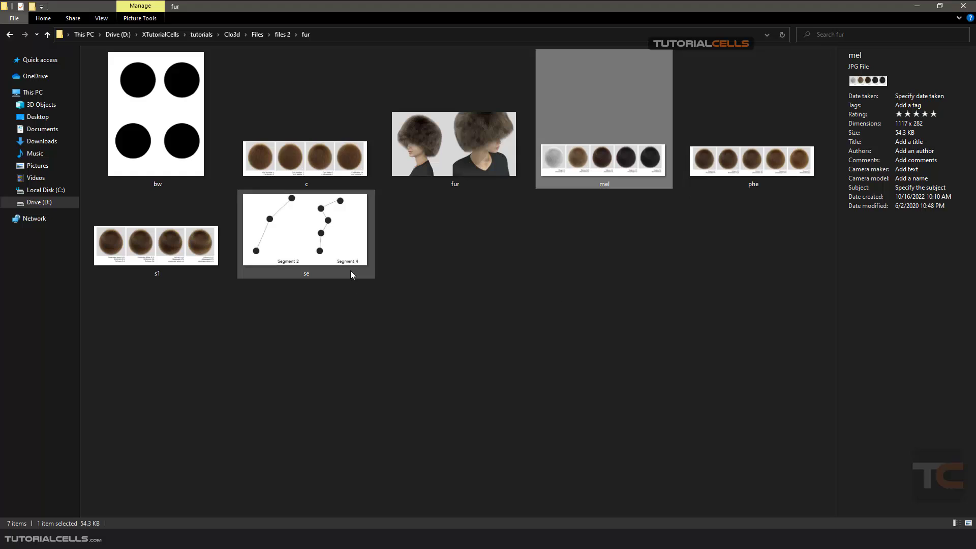
left_click(430, 256)
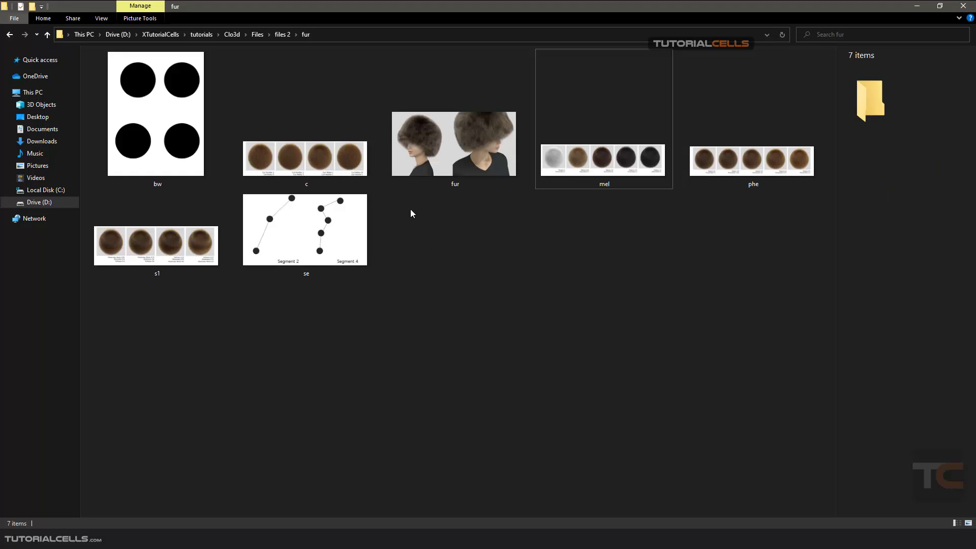
double_click(312, 154)
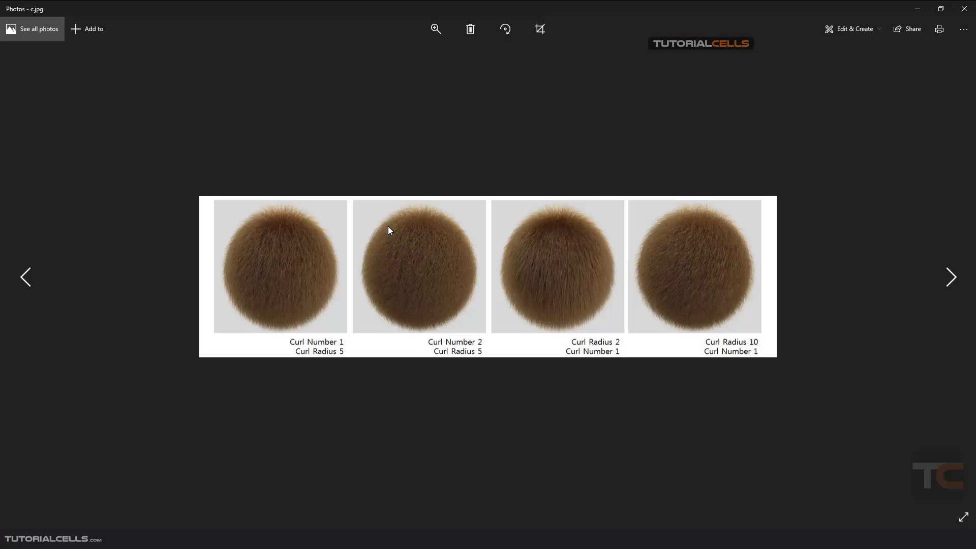
left_click(964, 8)
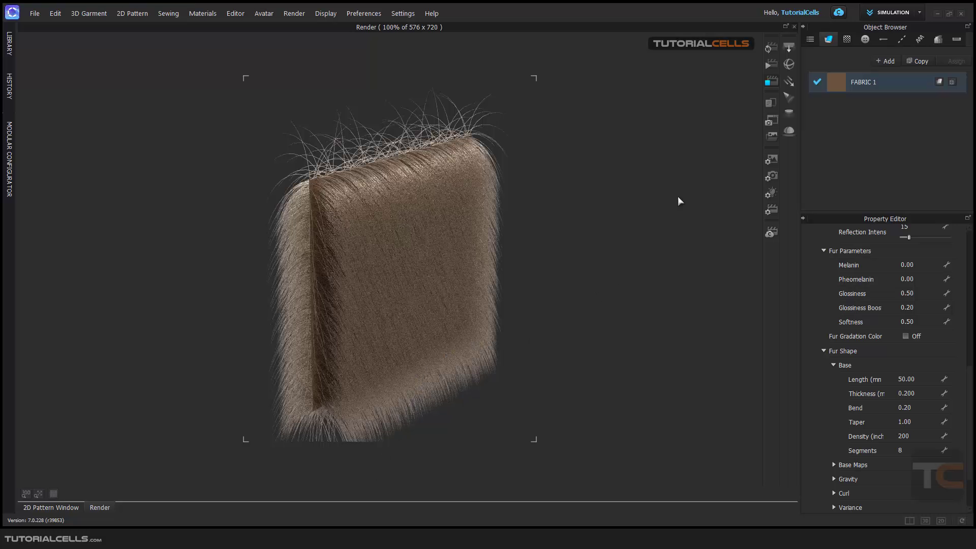
- Restart the fur render and enable Fur Gradation Color
left_click(771, 64)
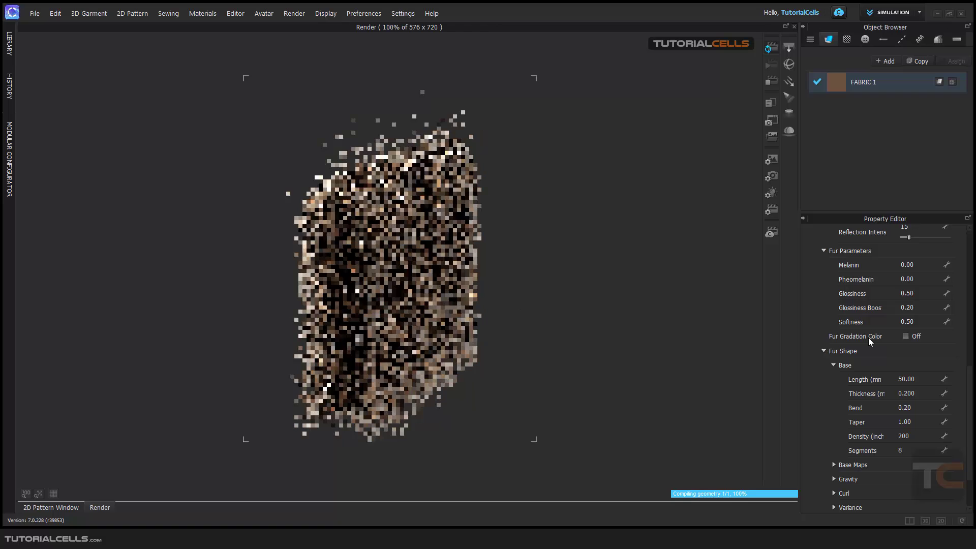
left_click(905, 336)
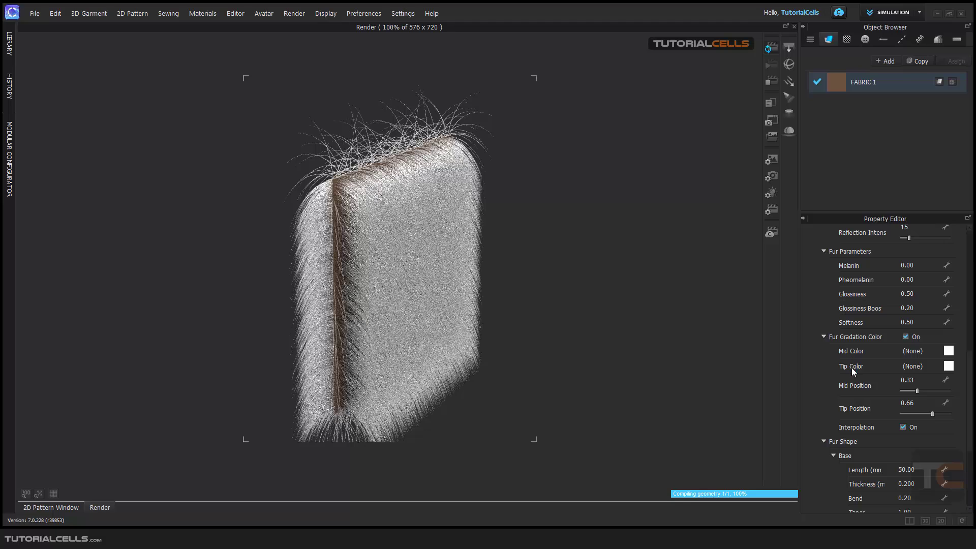
- Set the fur gradation Mid Color to crimson YKK 003
left_click(948, 351)
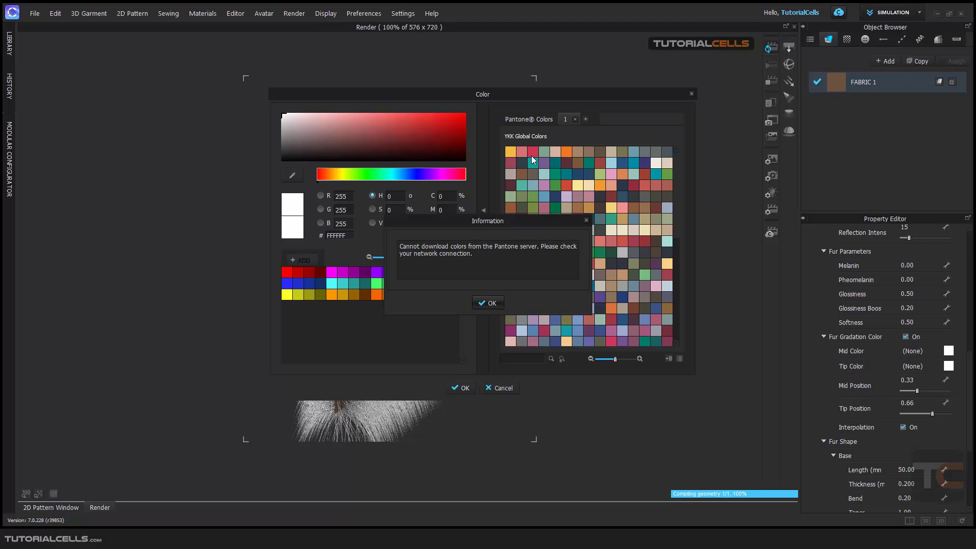
left_click(488, 302)
left_click(533, 150)
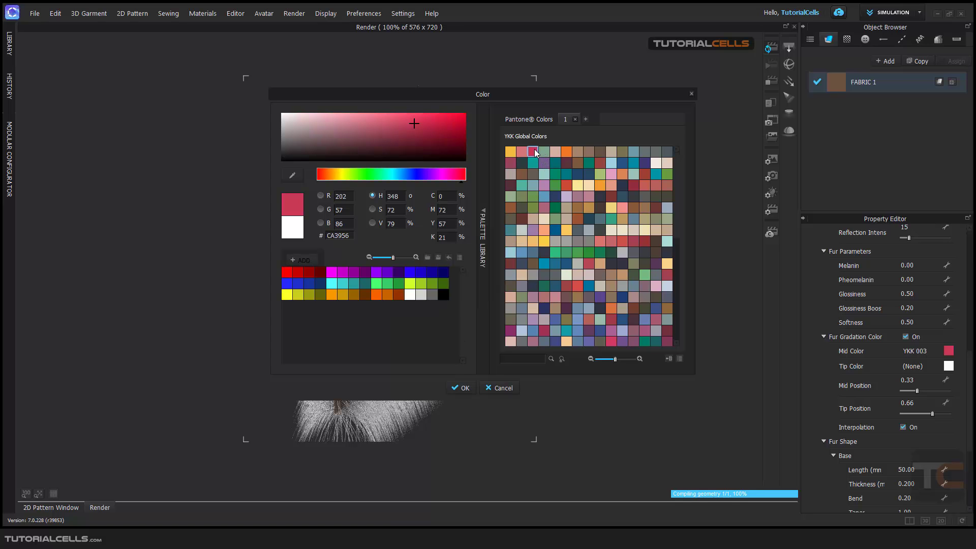
left_click(464, 387)
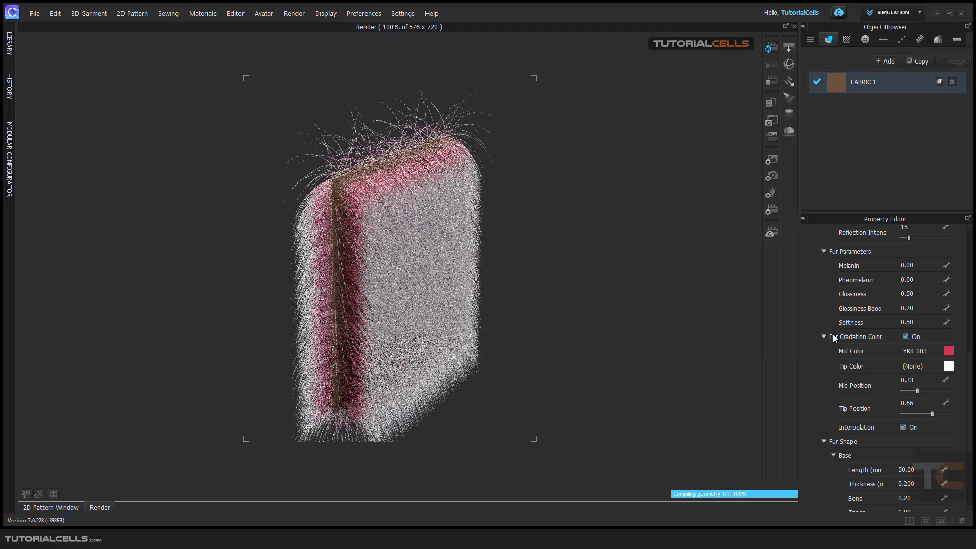
- Set the fur gradation Tip Color to green YKK 148
left_click(947, 366)
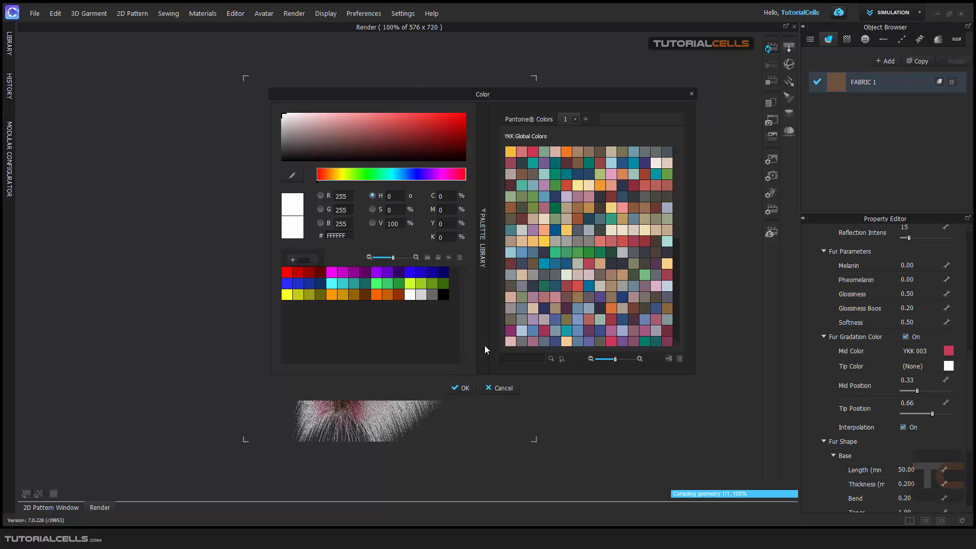
left_click(486, 299)
left_click(555, 252)
left_click(463, 387)
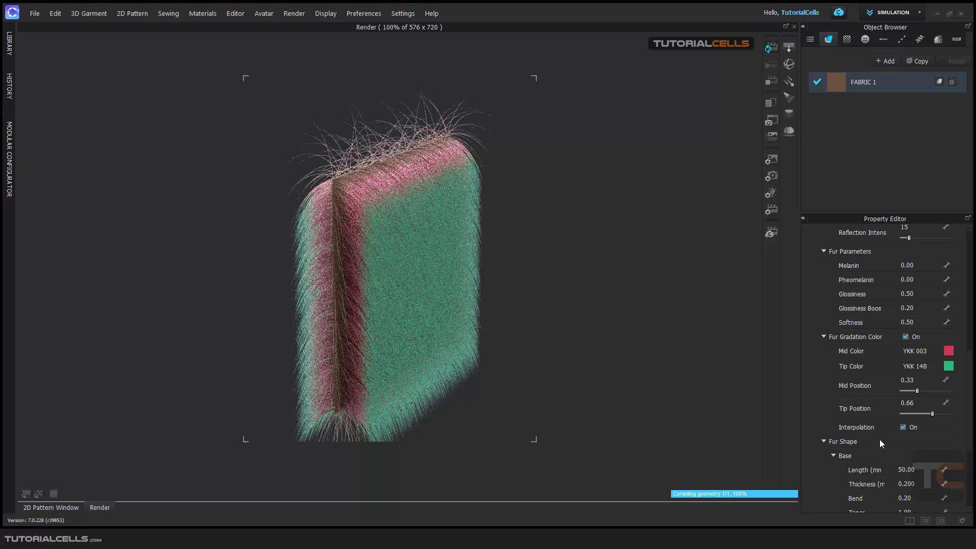
- Turn off Interpolation and Fur Gradation Color, and set the fur Length to 70
left_click(902, 427)
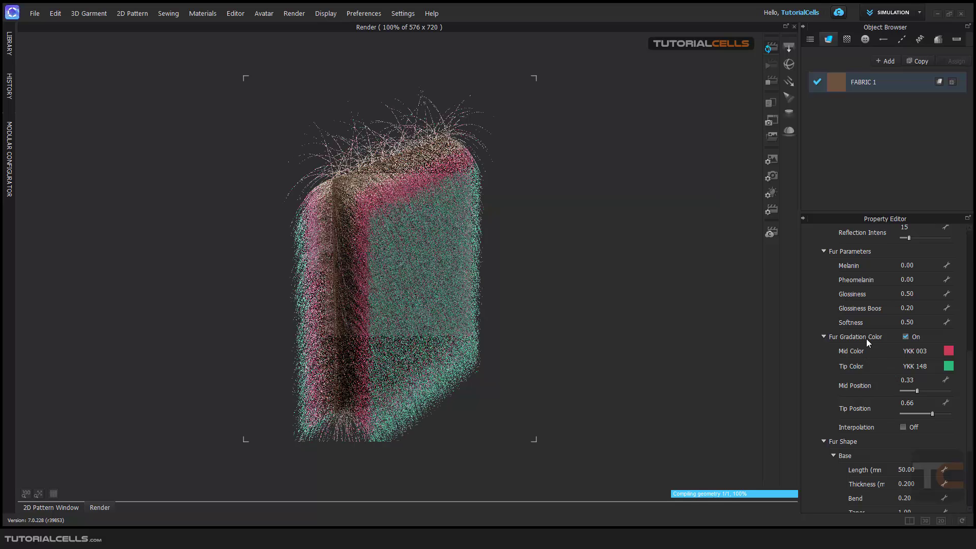
left_click(905, 337)
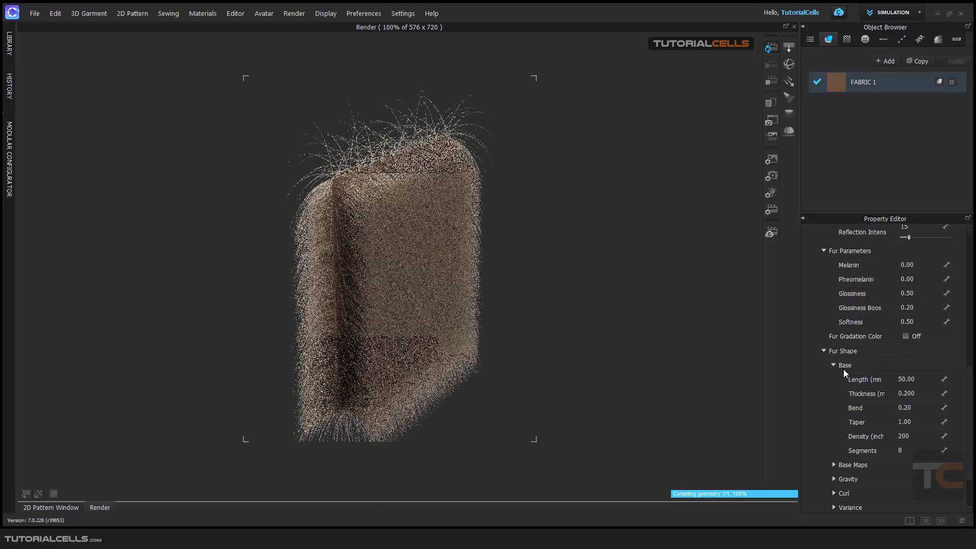
left_click(904, 379)
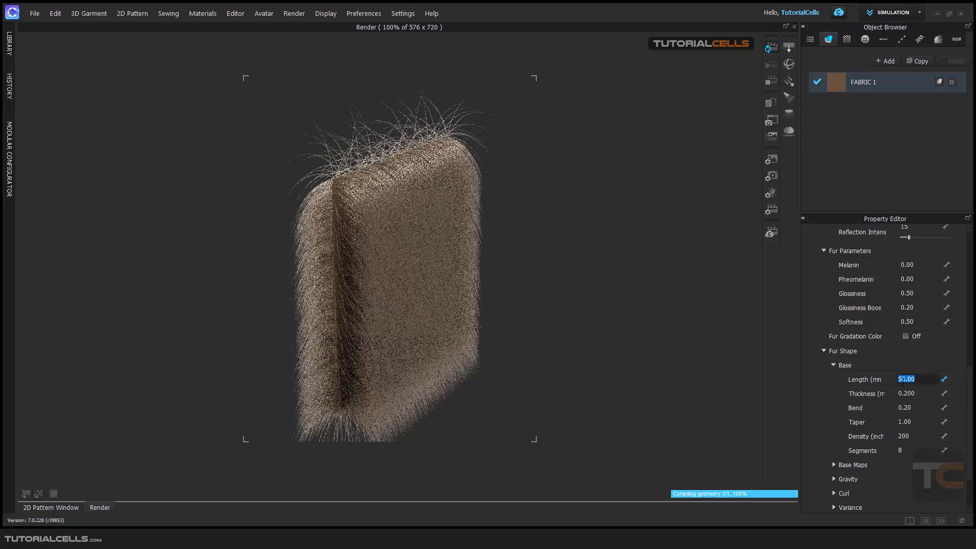
type("70")
key("Return")
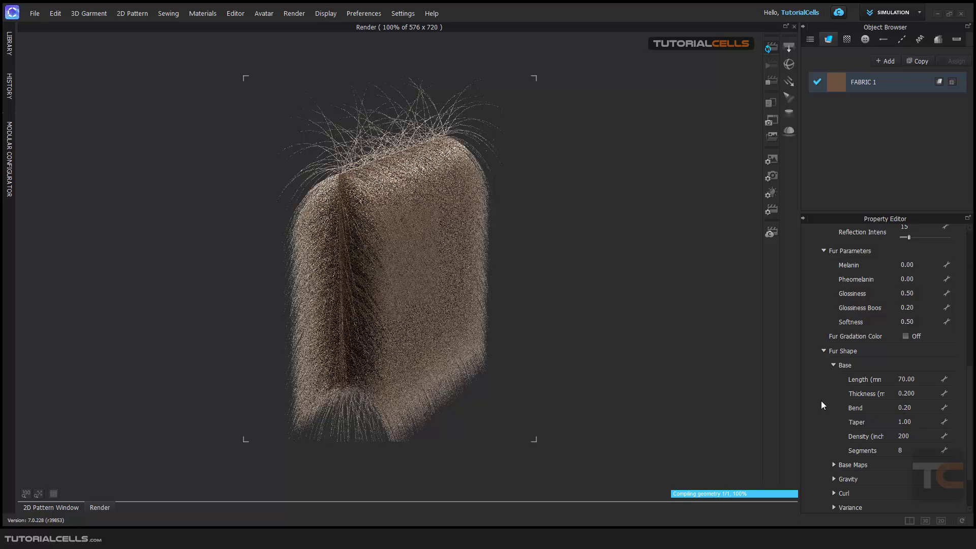
scroll(821, 404, "down", 2)
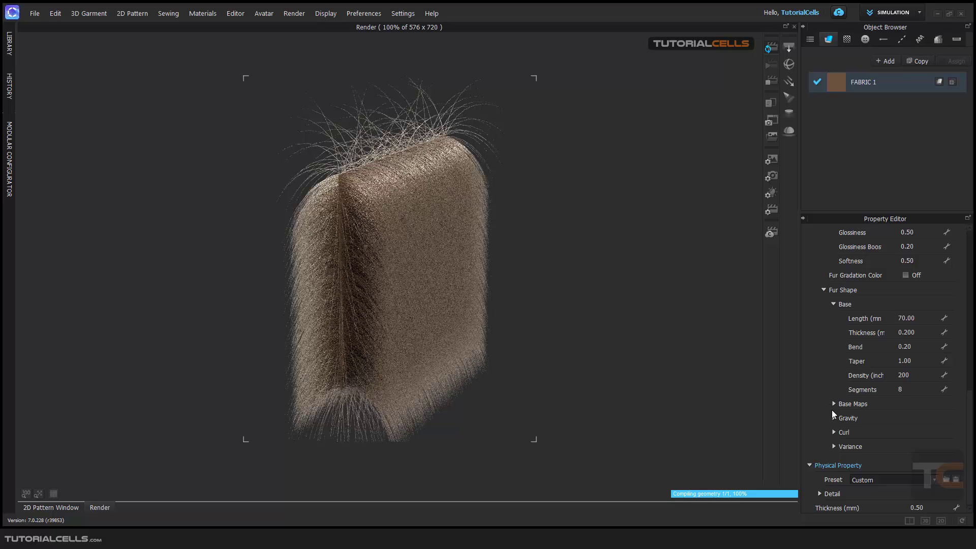
- Expand the Fur Shape Gravity settings
left_click(831, 418)
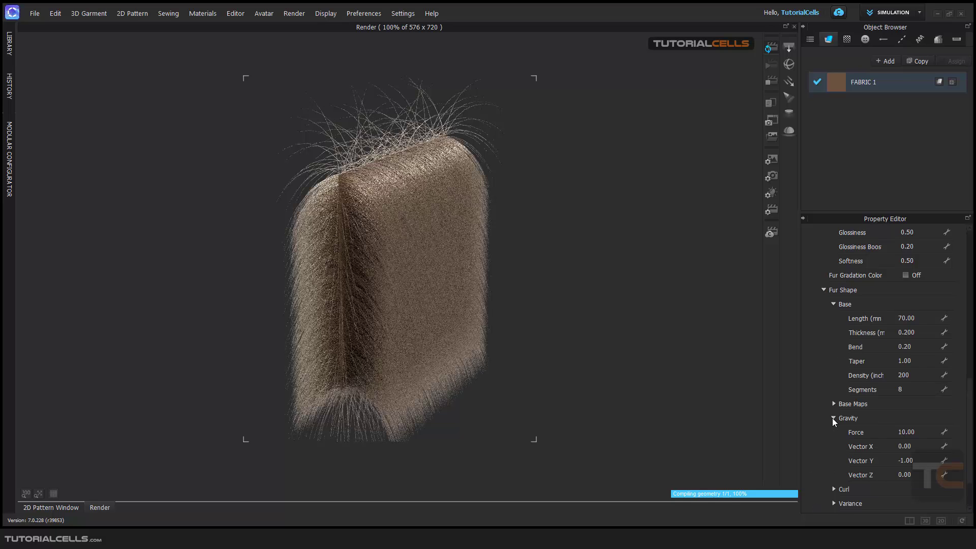
left_click(831, 417)
left_click(833, 404)
left_click(834, 404)
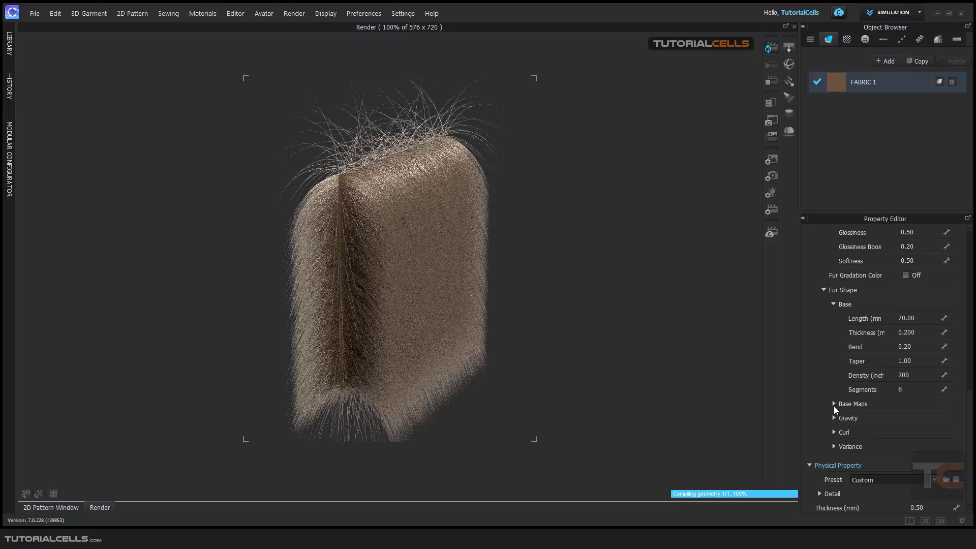
left_click(831, 418)
scroll(834, 427, "down", 2)
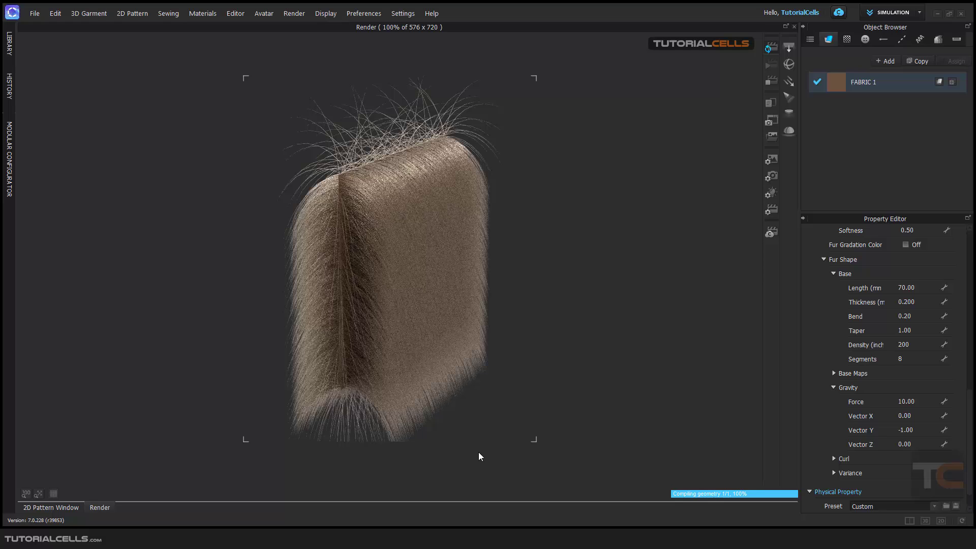
- Try gravity Vector Y at 1.00, then restore it to -1.00
left_click(904, 430)
type("1")
key("Return")
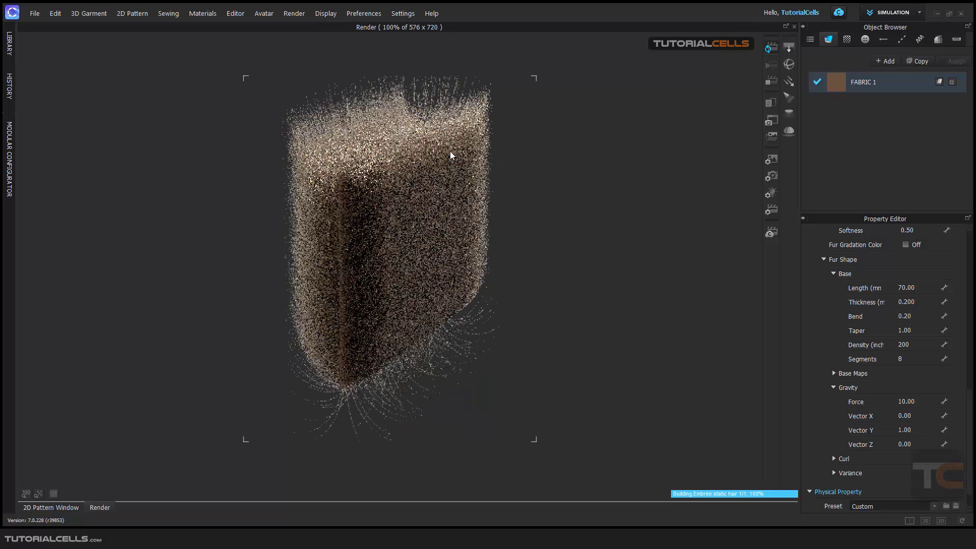
left_click(916, 431)
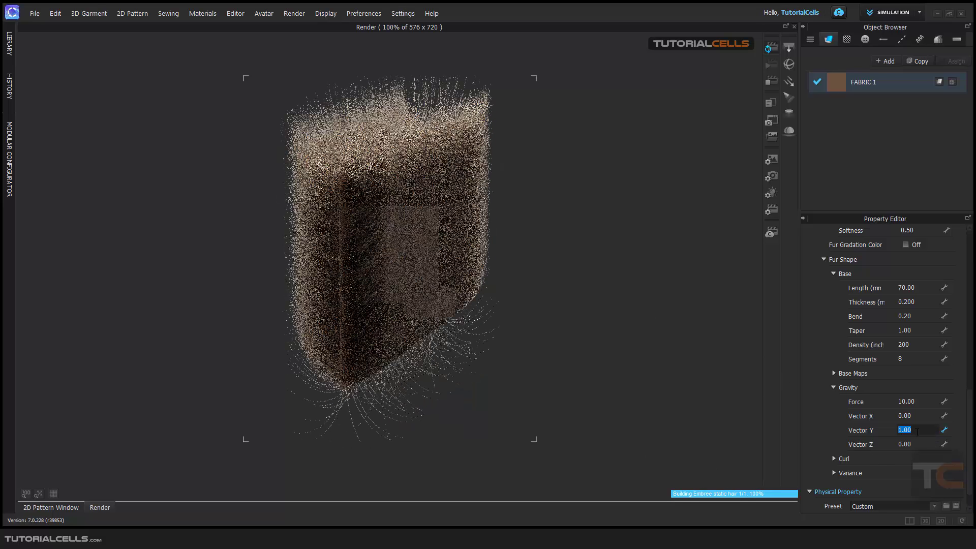
type("-1")
key("Return")
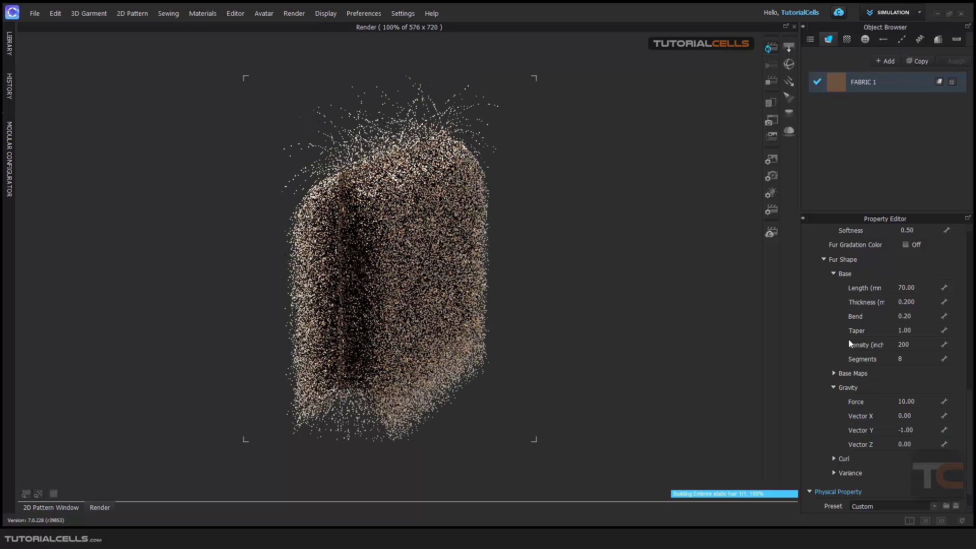
double_click(903, 316)
type("0")
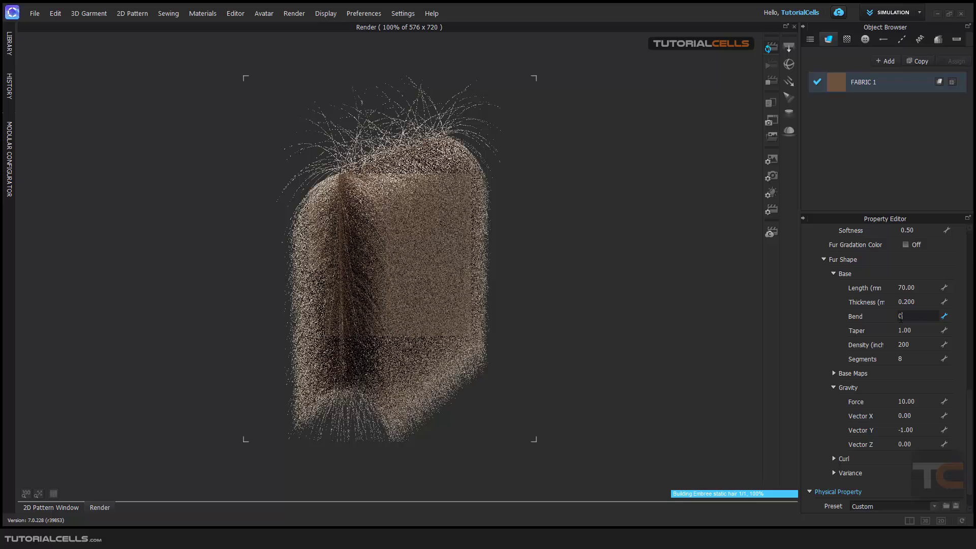
key("Return")
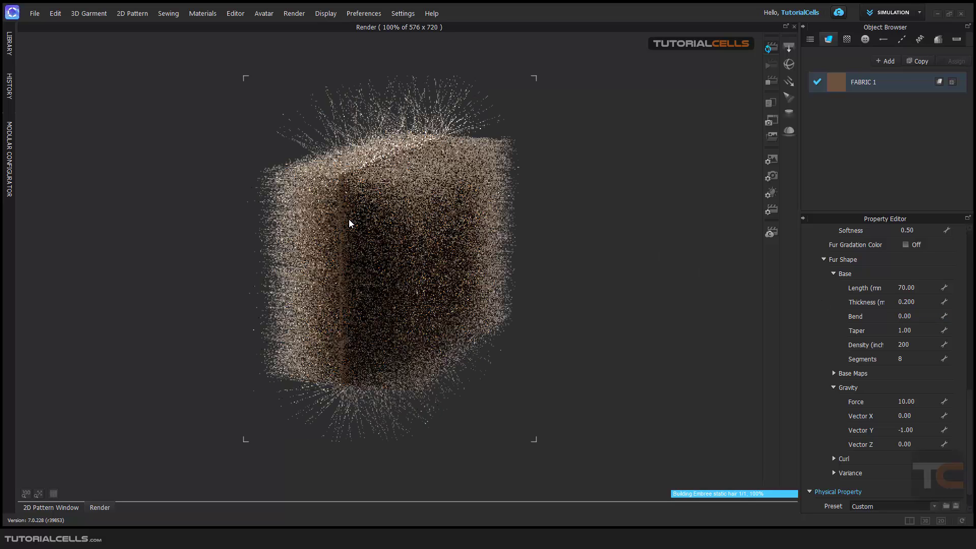
double_click(905, 316)
type("0.2")
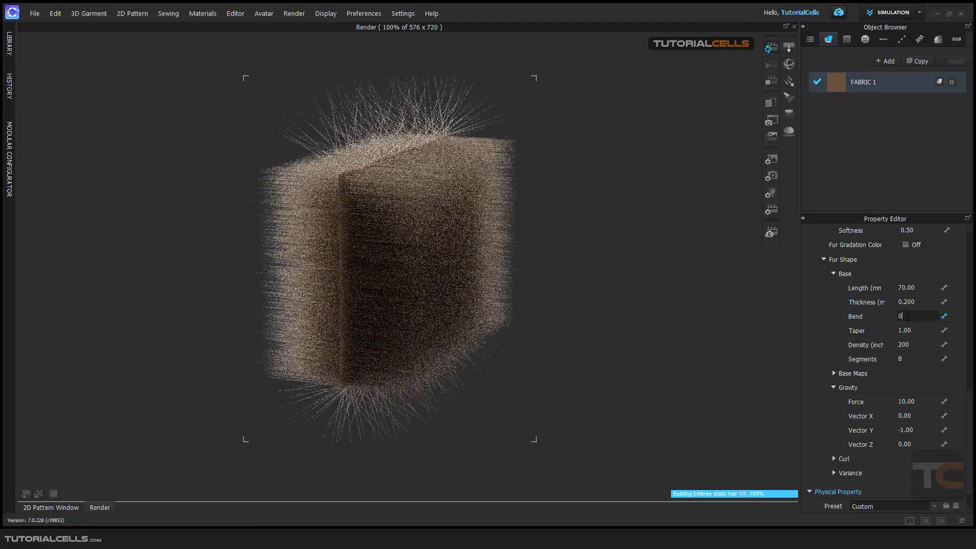
key("Return")
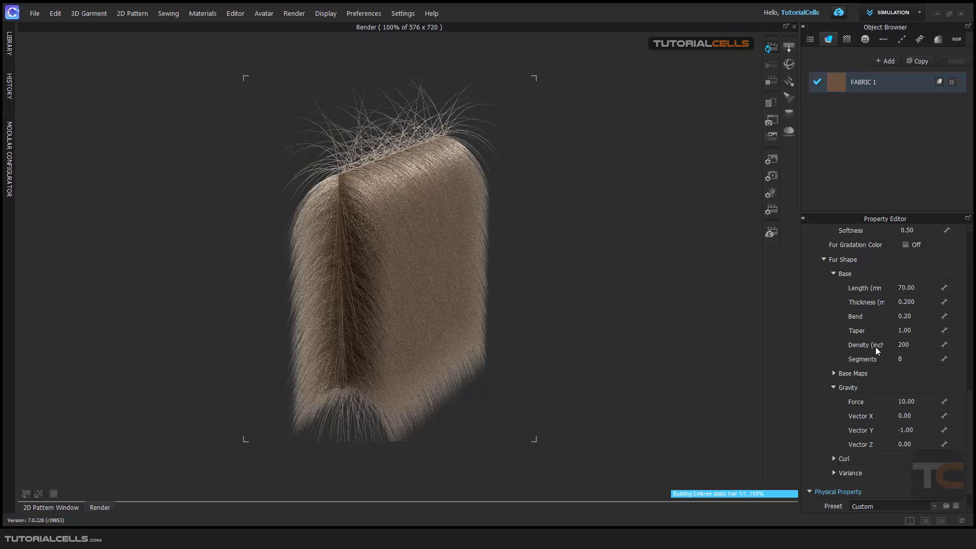
- Set the fur Density to 10
left_click(905, 346)
type("10")
key("Return")
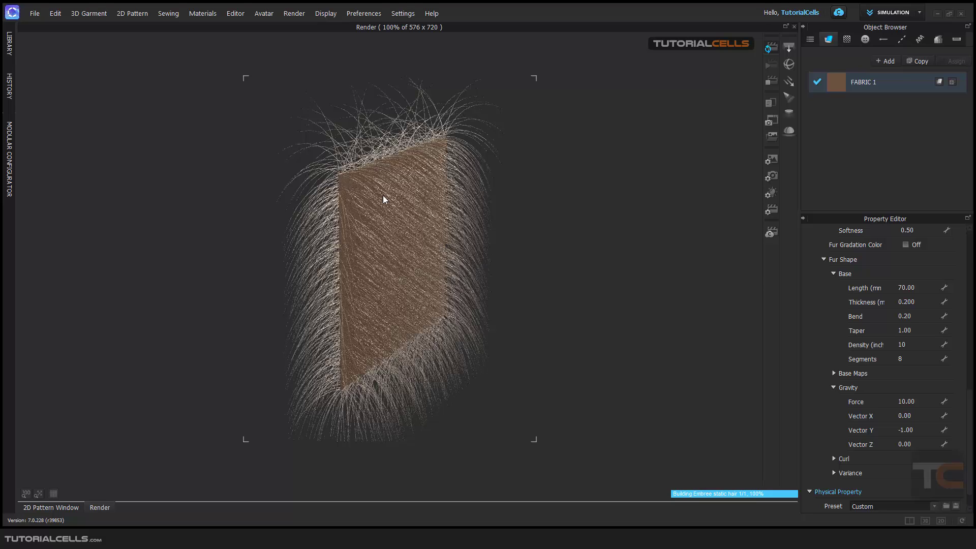
- Change Density to 100 and open the se.jpg Segment 2 vs Segment 4 reference image
left_click(906, 346)
type("100")
key("Return")
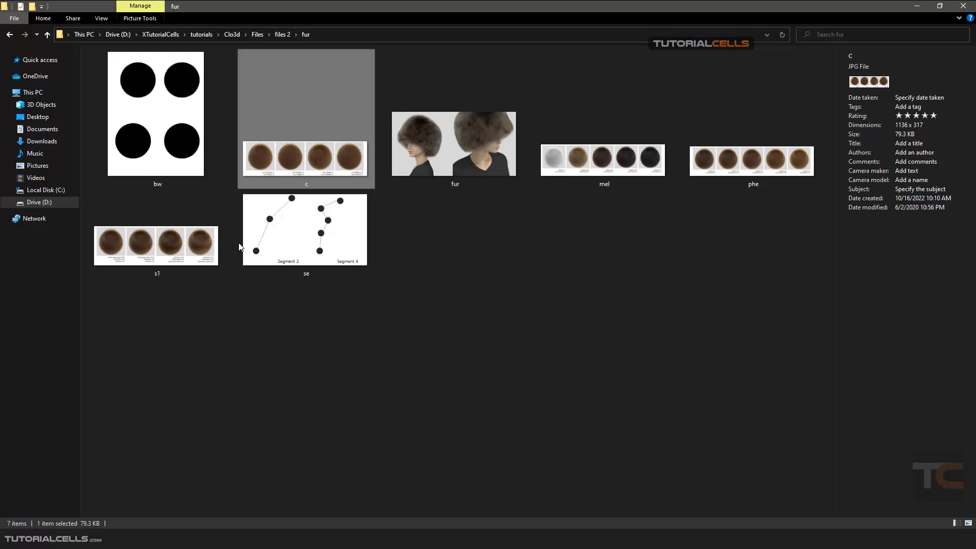
double_click(312, 240)
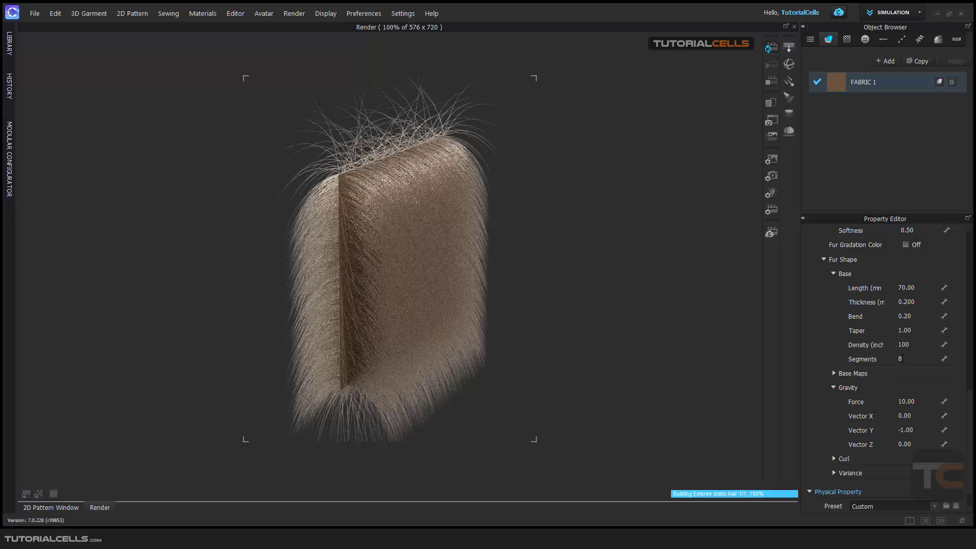
- Set the fur Segments value to 10 and collapse the Gravity group
double_click(900, 359)
type("10")
key("Return")
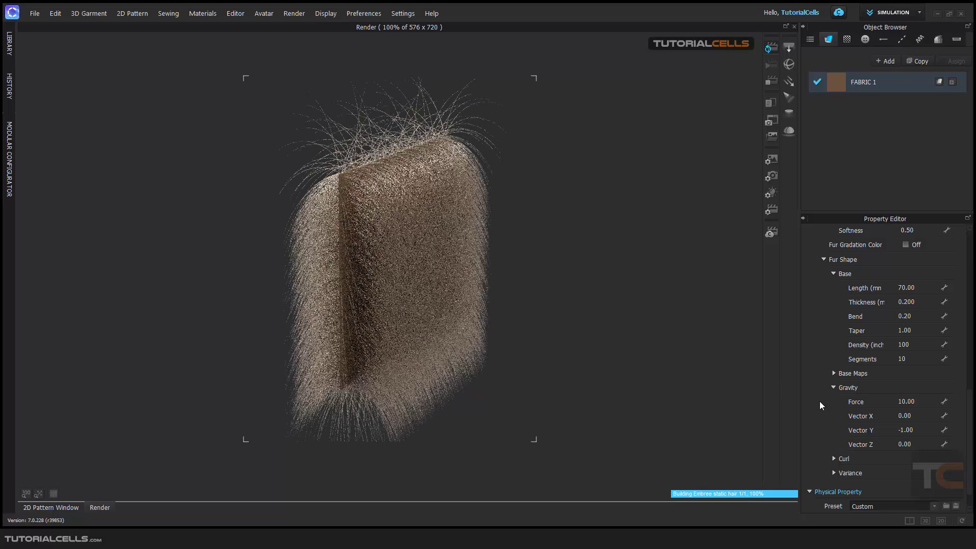
left_click(834, 387)
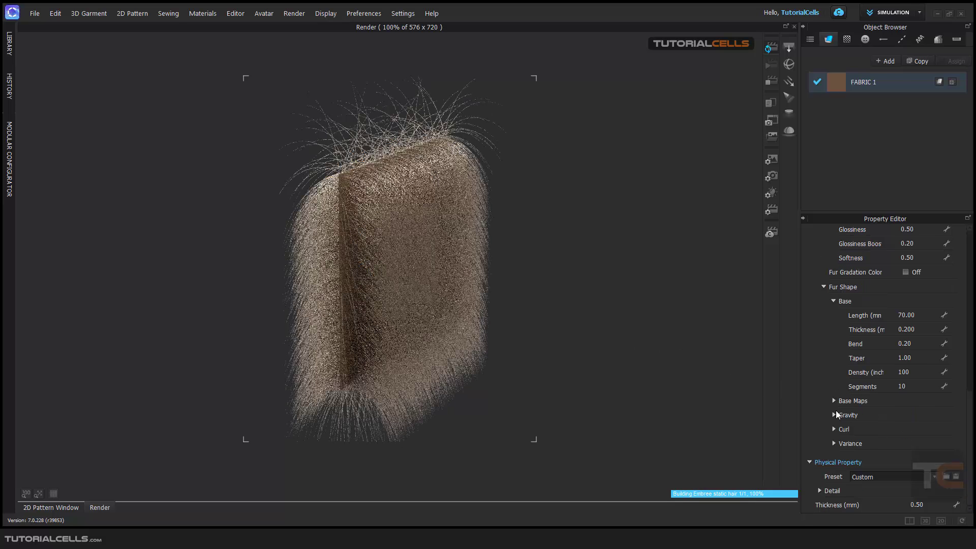
- Collapse the fur parameter and Base groups, then expand Base Maps to show Length, Thickness and Density slots
left_click(833, 302)
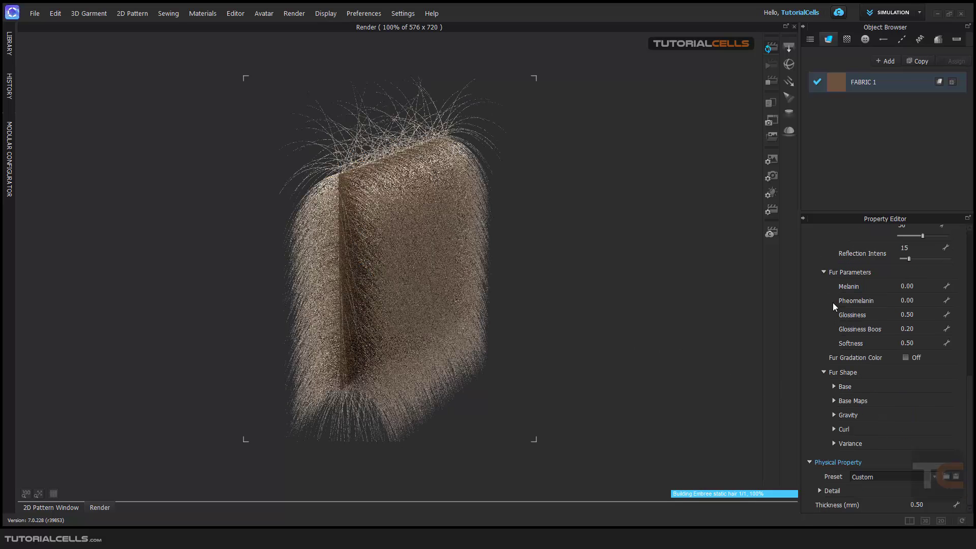
left_click(823, 272)
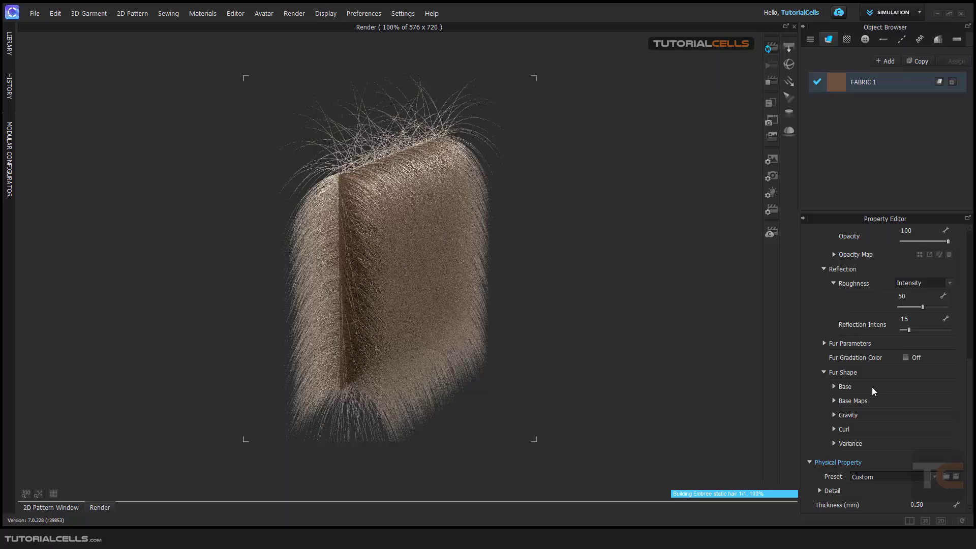
left_click(833, 386)
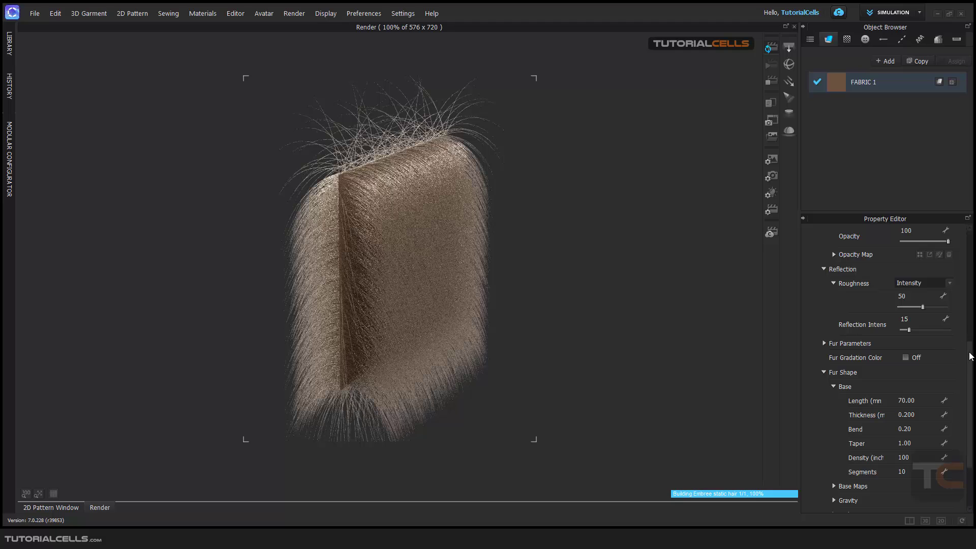
left_click_drag(970, 352, 971, 386)
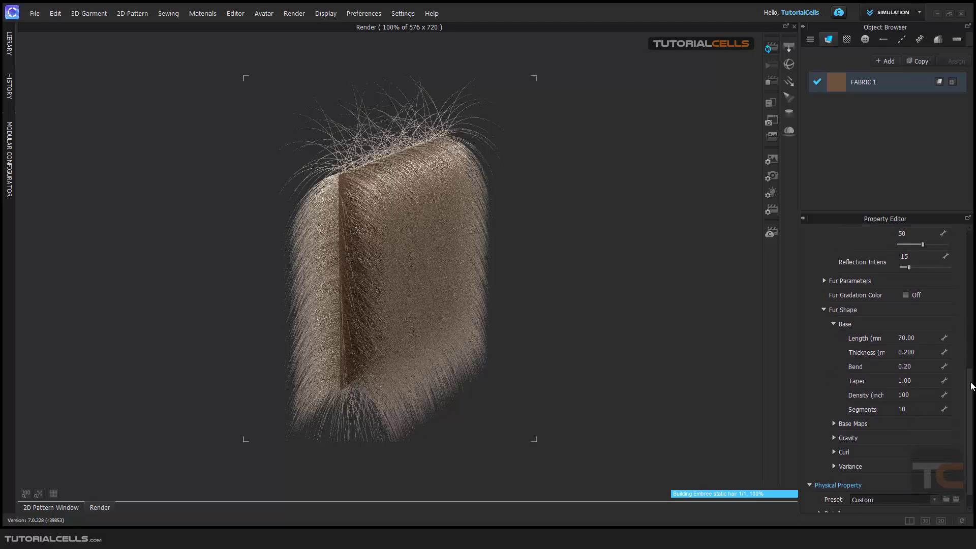
left_click(834, 324)
left_click(833, 401)
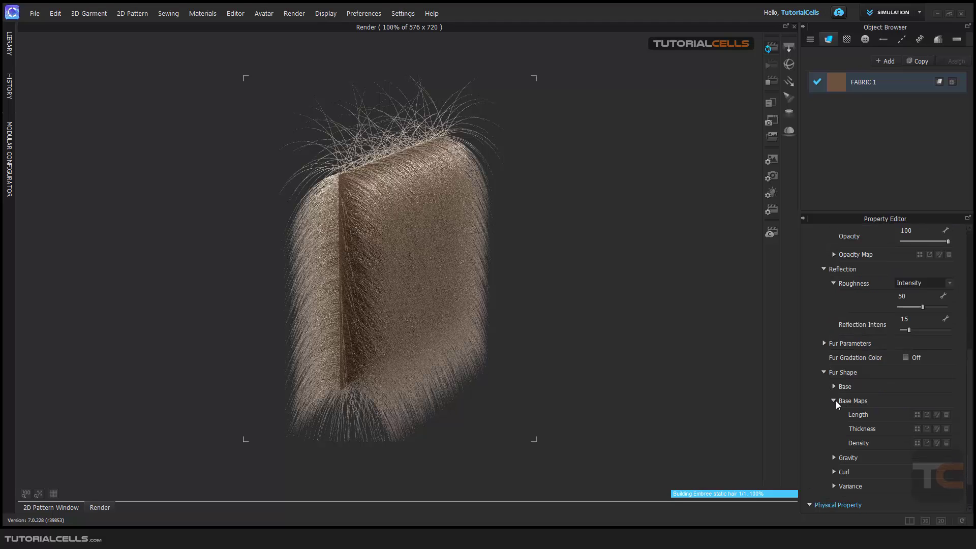
scroll(952, 367, "down", 2)
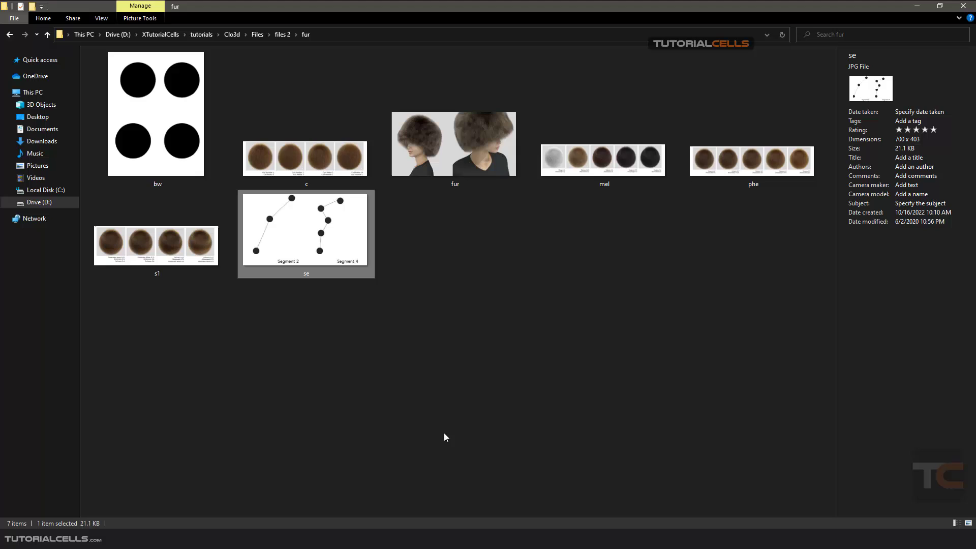
- Open bw.jpg, the four-black-circles image, in Photos from the fur folder
double_click(169, 159)
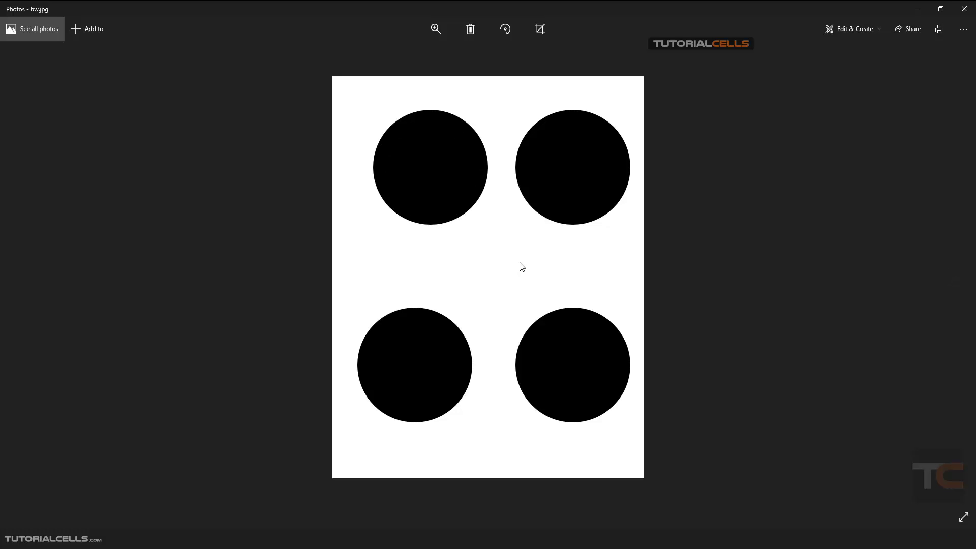
- Close the bw image viewer and view the fur folder's path with nothing selected
left_click(963, 9)
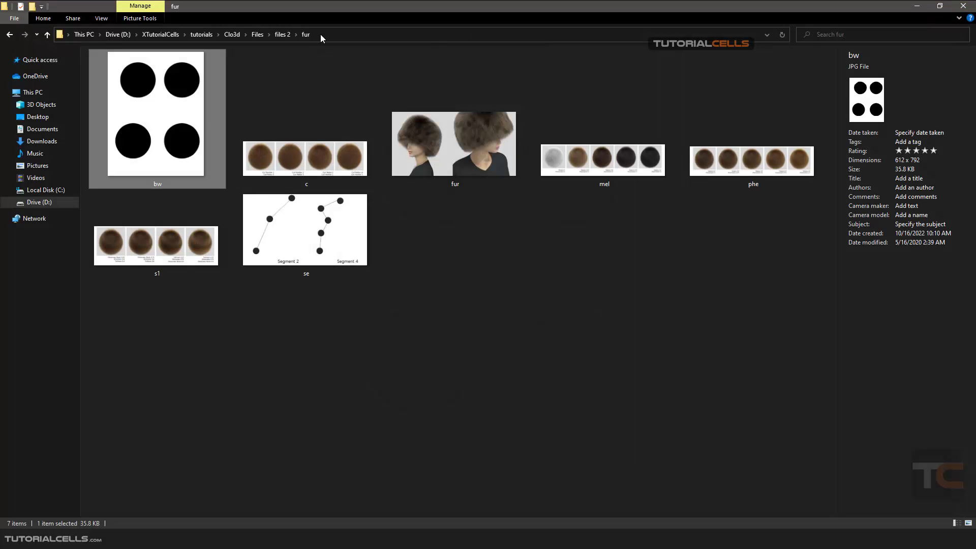
left_click(321, 33)
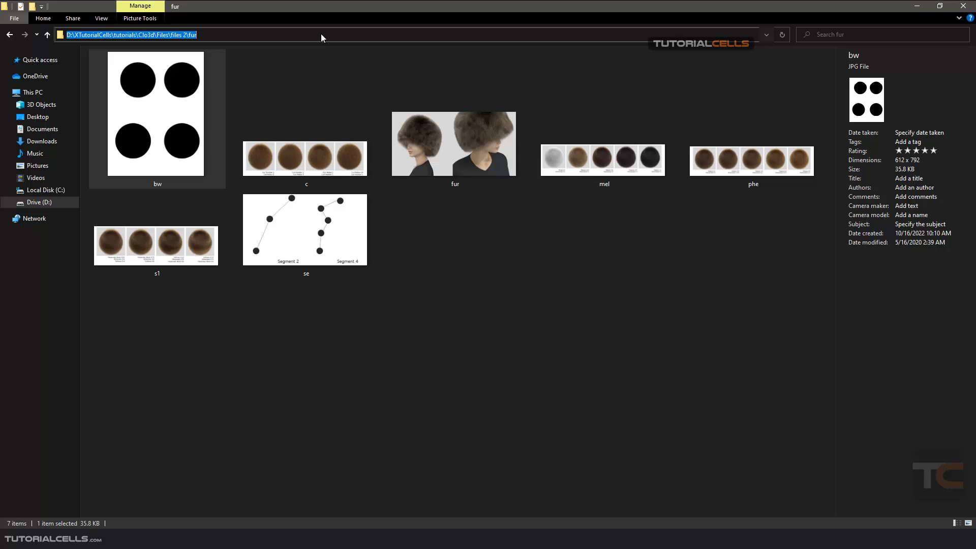
left_click(493, 336)
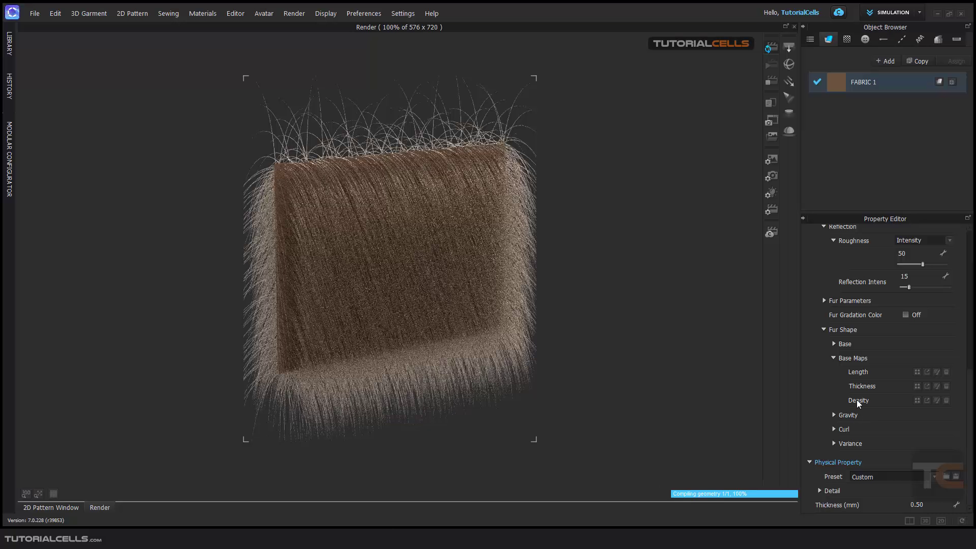
- Expand the fur's Base settings (Bend 0.10, Density 500, Segments 8) and the Curl group
left_click(898, 400)
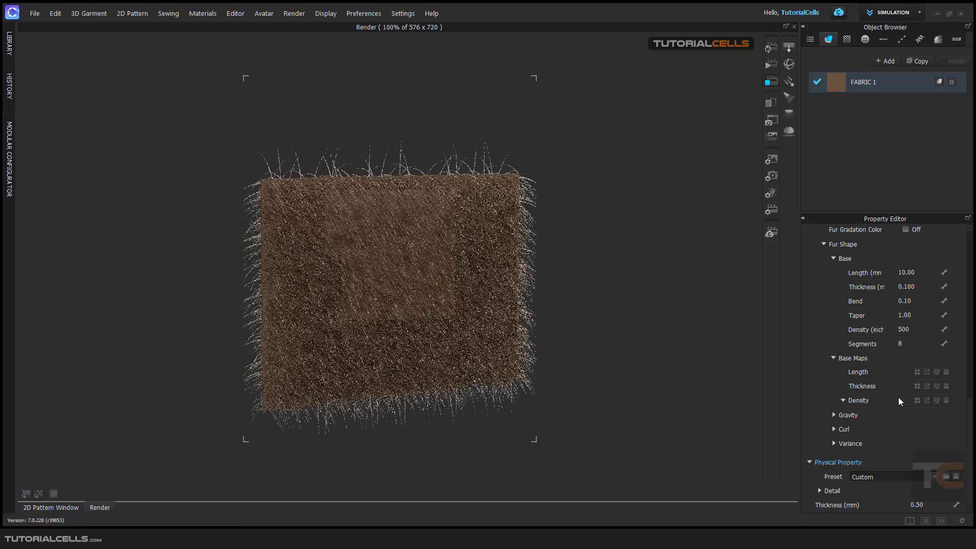
left_click(833, 429)
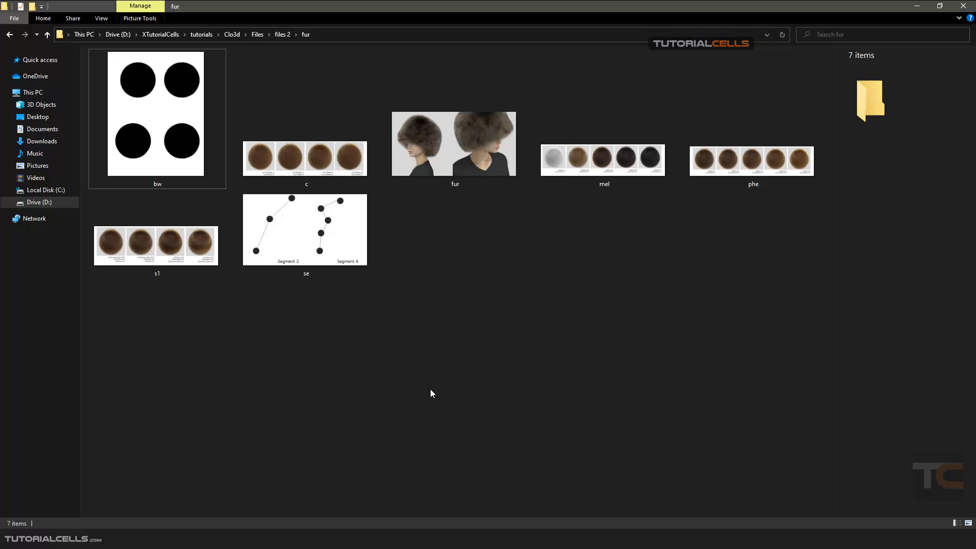
- Open c.jpg, the Curl Number and Curl Radius comparison, in Photos
left_click(283, 168)
double_click(283, 168)
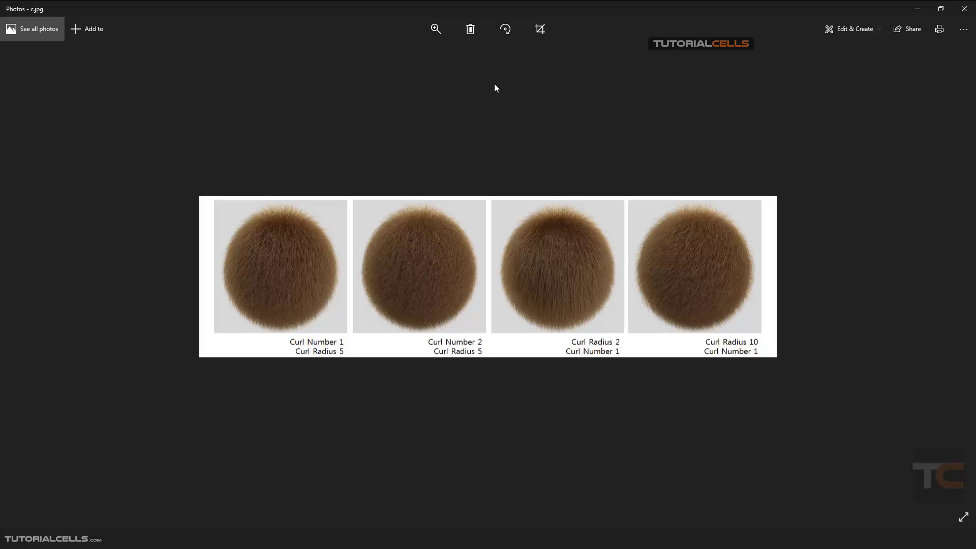
- Zoom into c.jpg to examine the curl comparison, then return to CLO 3D
left_click(436, 28)
left_click_drag(398, 55, 429, 60)
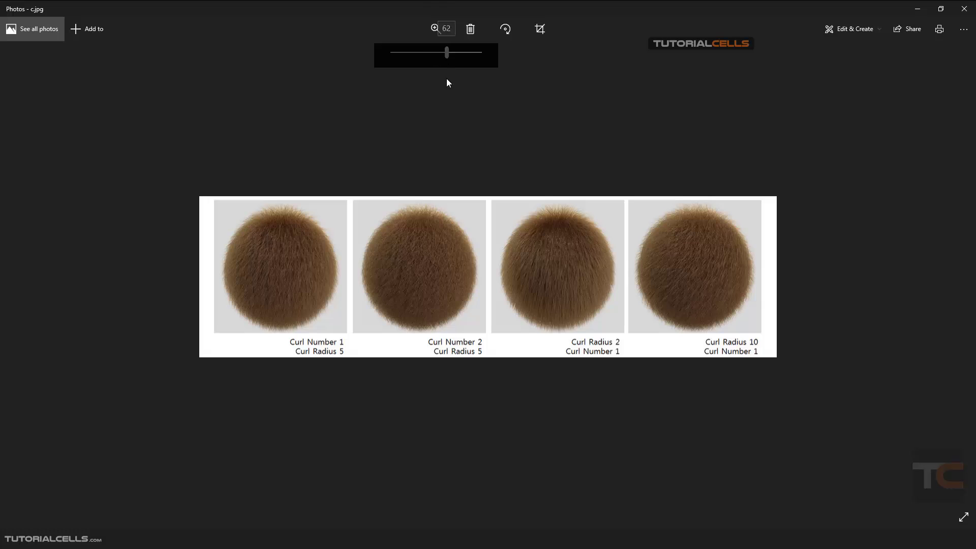
left_click(427, 261)
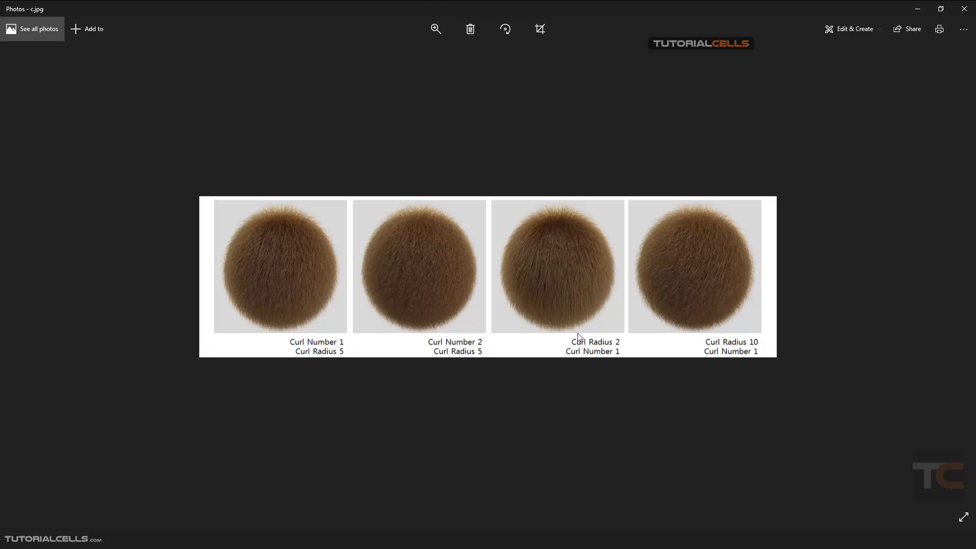
scroll(796, 289, "down", 1)
scroll(810, 270, "up", 1)
scroll(691, 273, "down", 1)
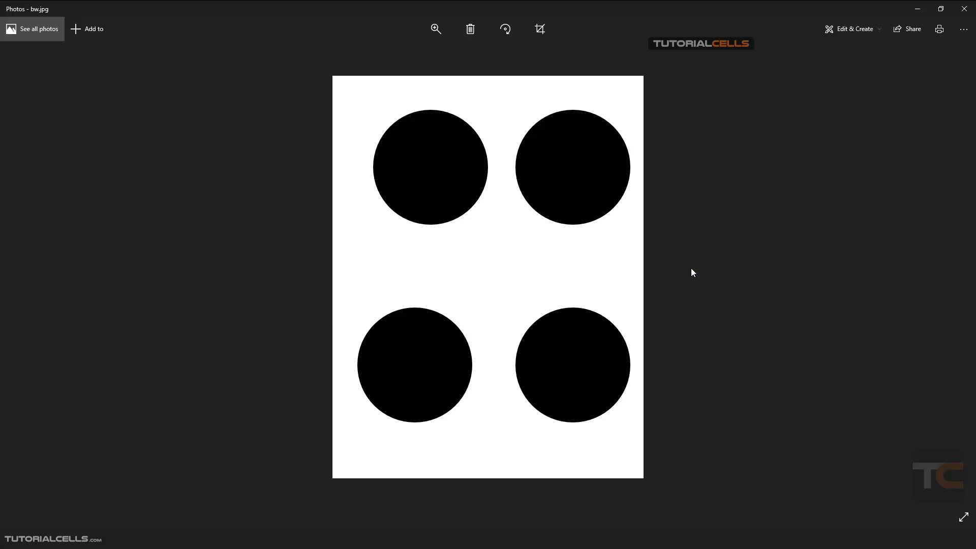
scroll(692, 272, "up", 1)
scroll(691, 267, "up", 3, "ctrl")
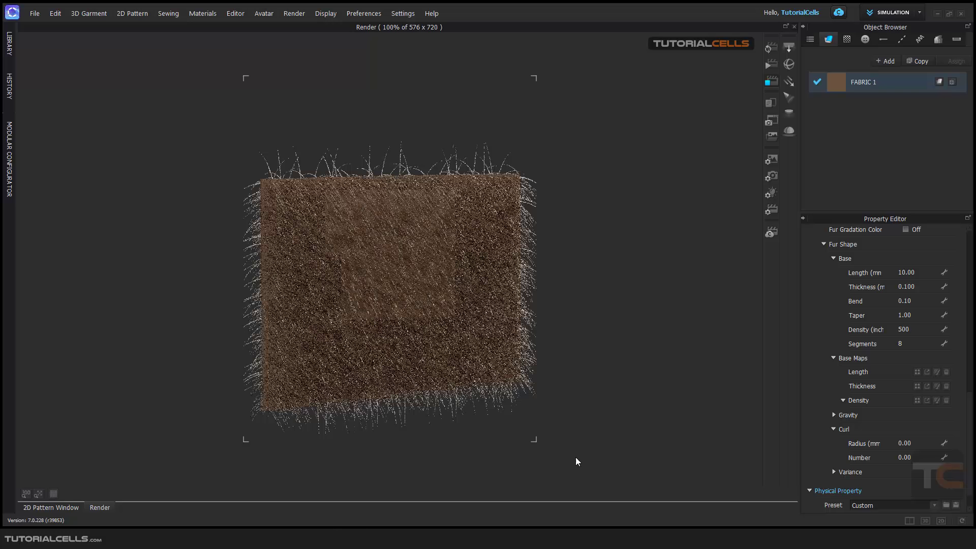
- Swap the Curl group for Variance, re-render the fur panel and orbit it to an angle
left_click(832, 430)
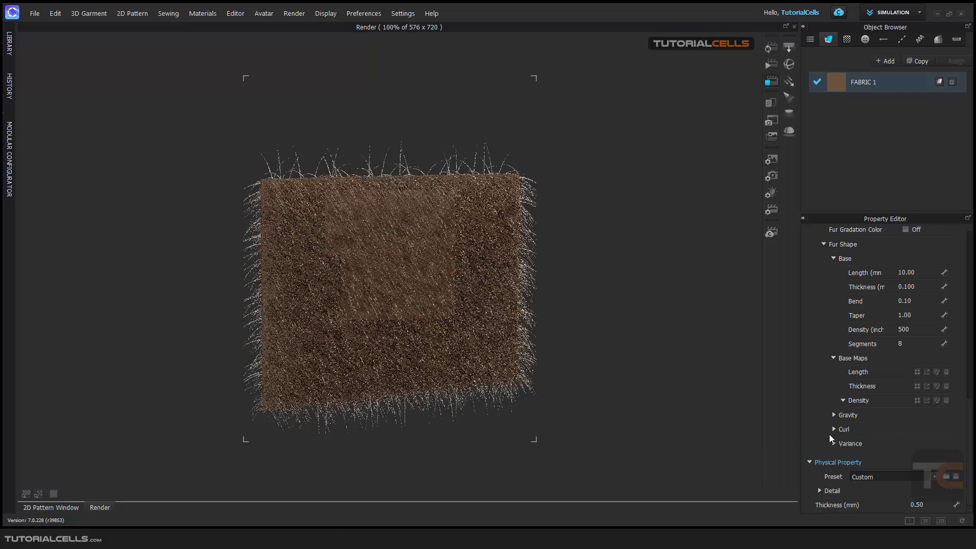
left_click(833, 444)
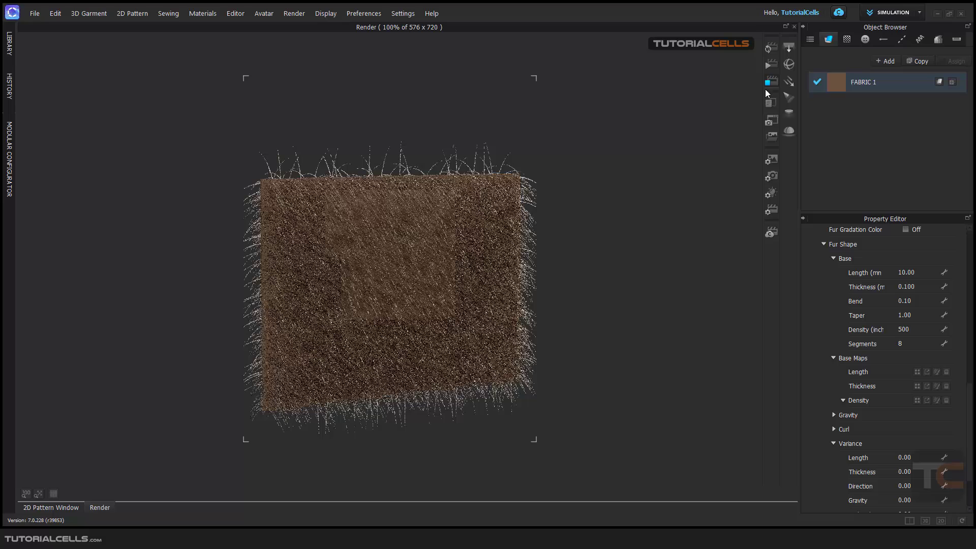
left_click(768, 51)
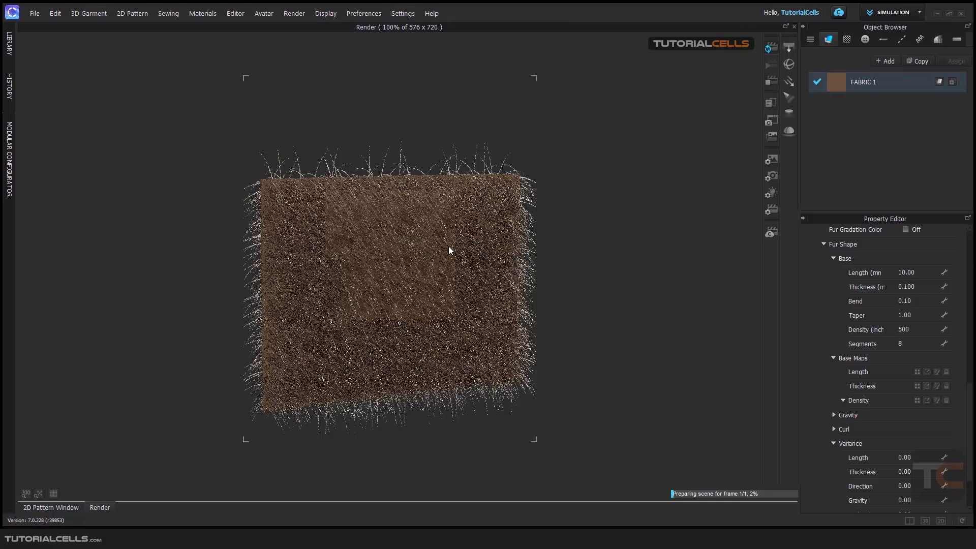
right_click_drag(419, 249, 457, 307)
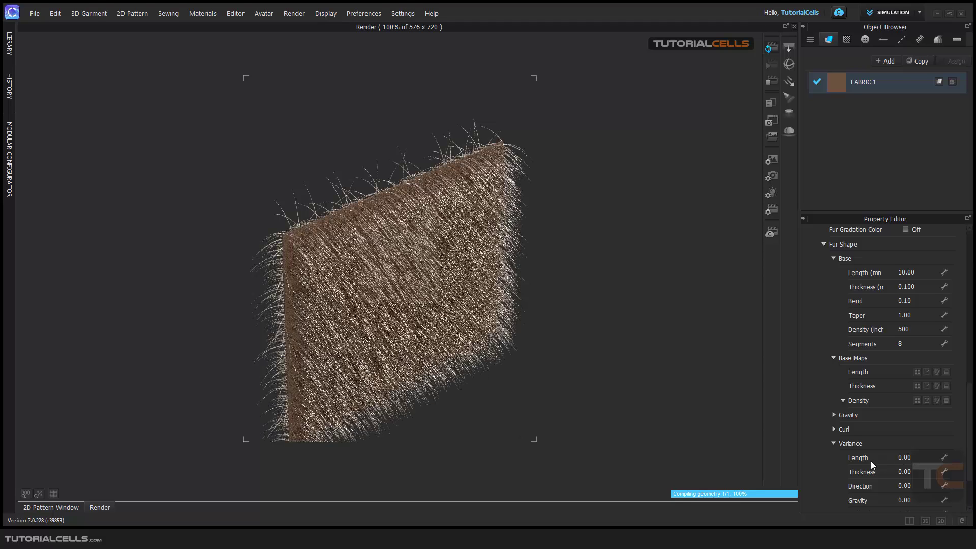
scroll(870, 460, "down", 2)
- Set Variance Length, Thickness, Direction, Gravity and Curl Radius all to 1.00
left_click(910, 396)
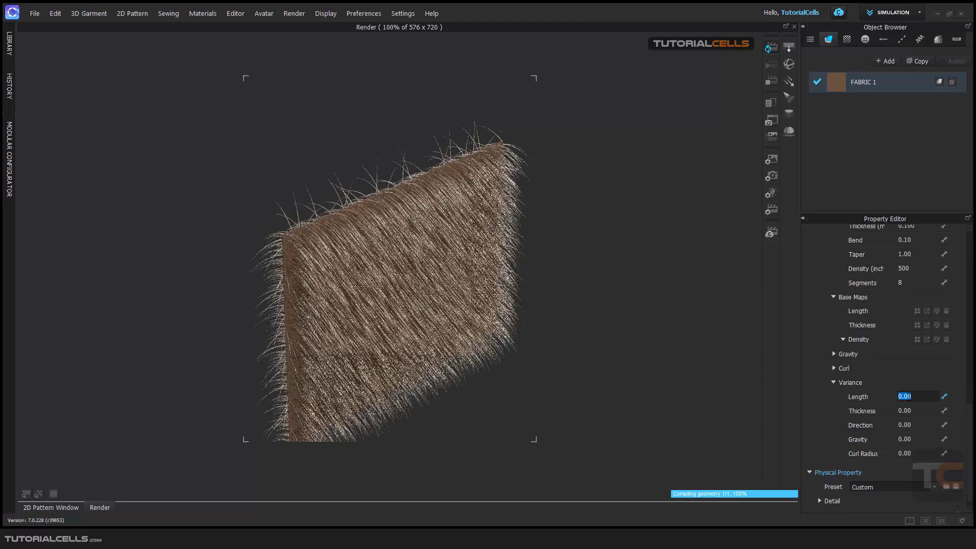
type("1")
key("Return")
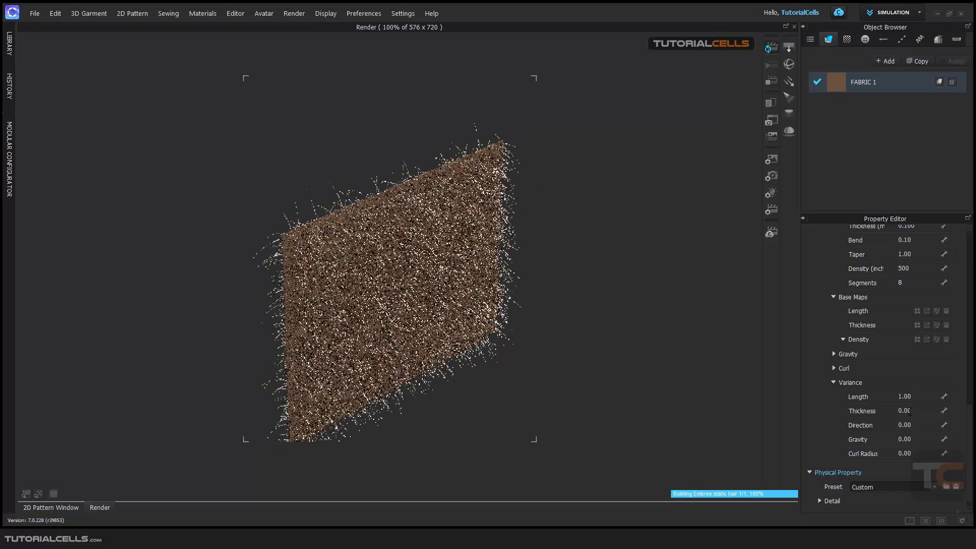
left_click(910, 411)
type("1")
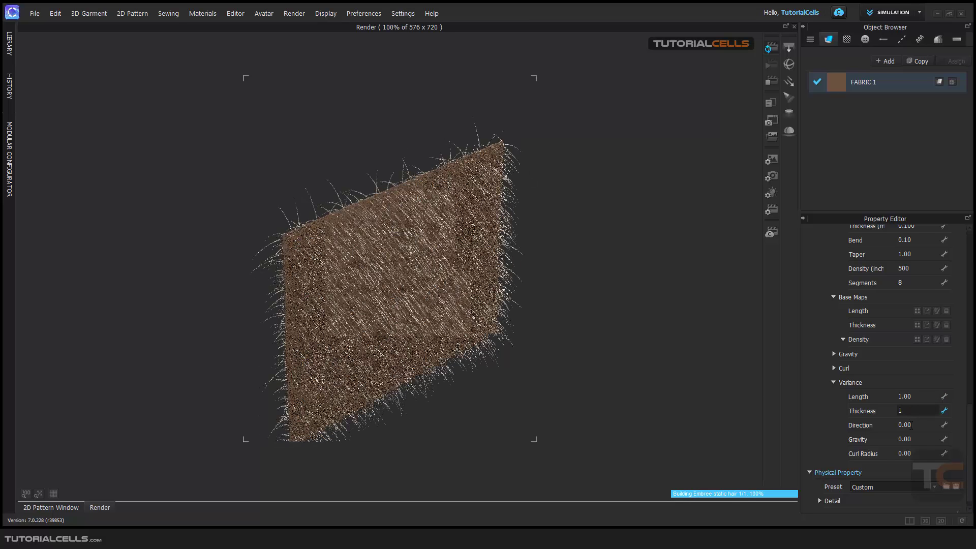
left_click(910, 425)
type("1")
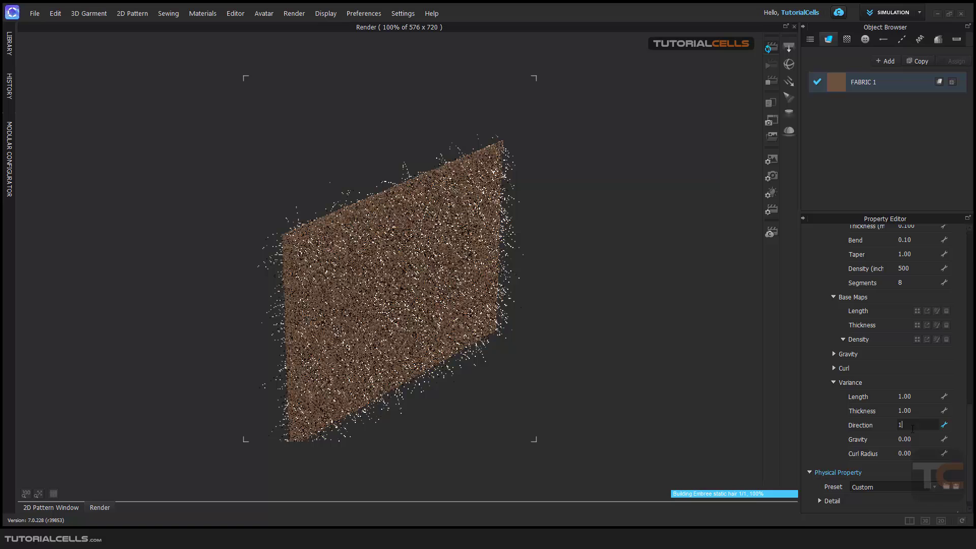
left_click(913, 439)
type("1")
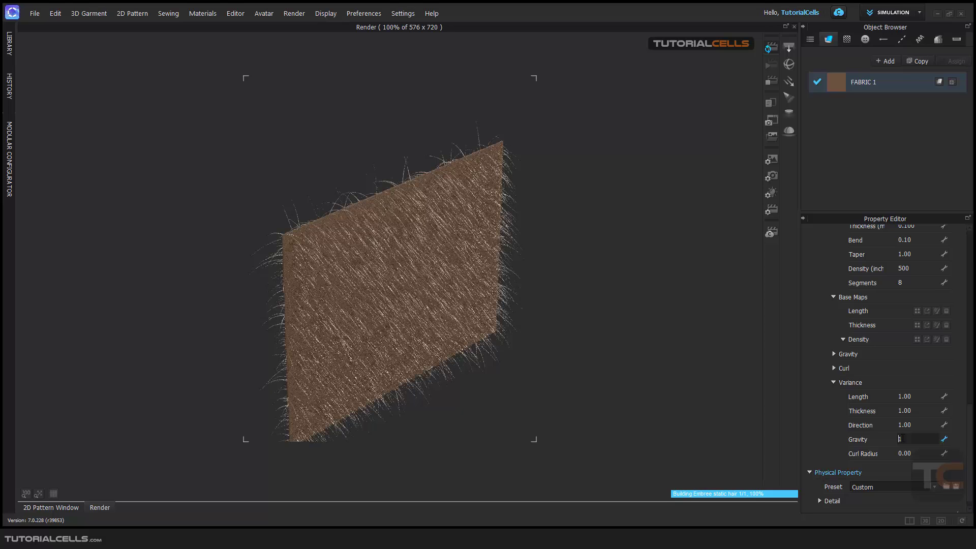
left_click(909, 453)
type("1")
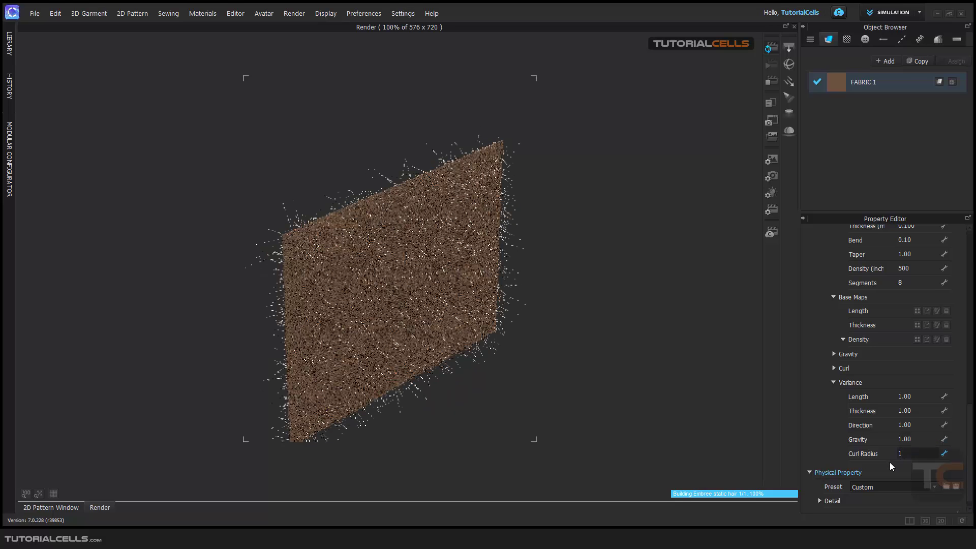
key("Return")
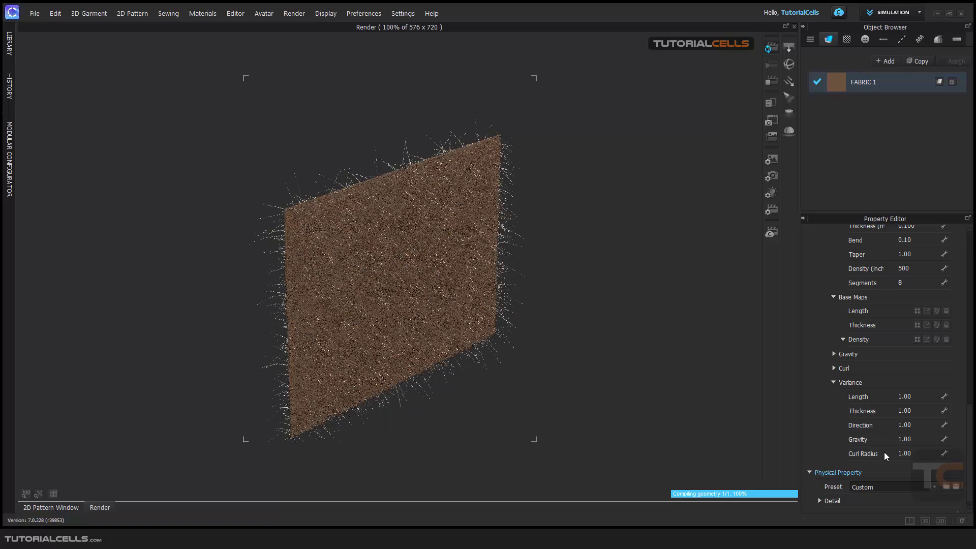
- Expand the Base Maps Density options
scroll(884, 452, "down", 1)
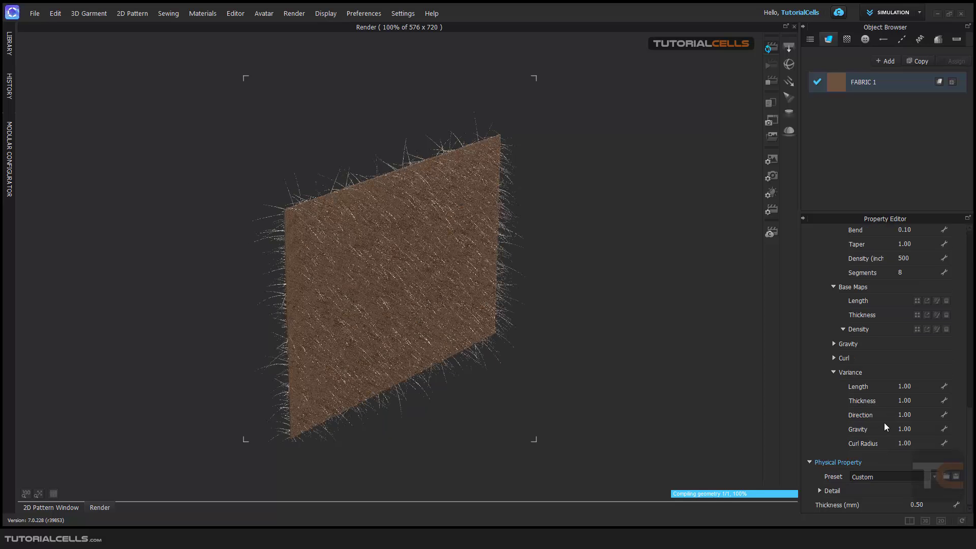
left_click(843, 329)
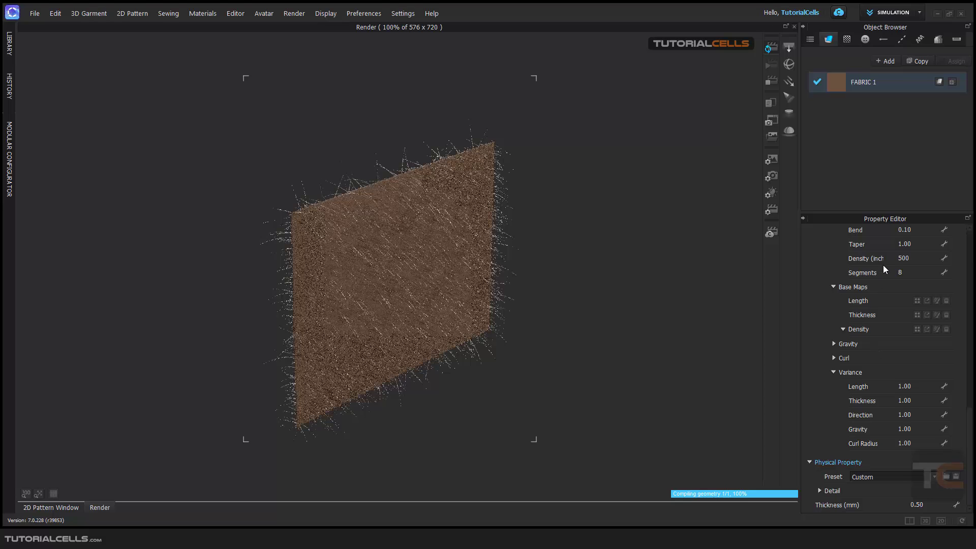
scroll(881, 286, "up", 3)
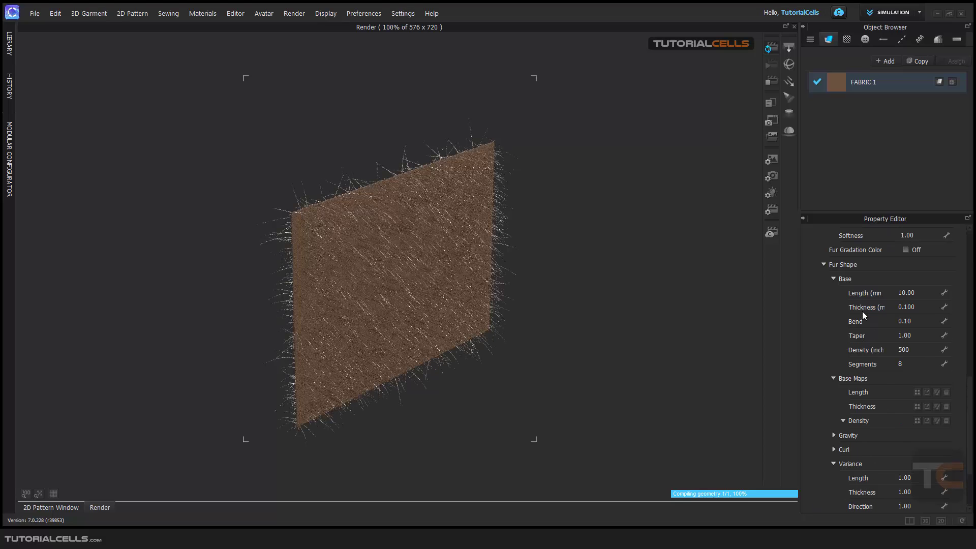
scroll(915, 350, "down", 3)
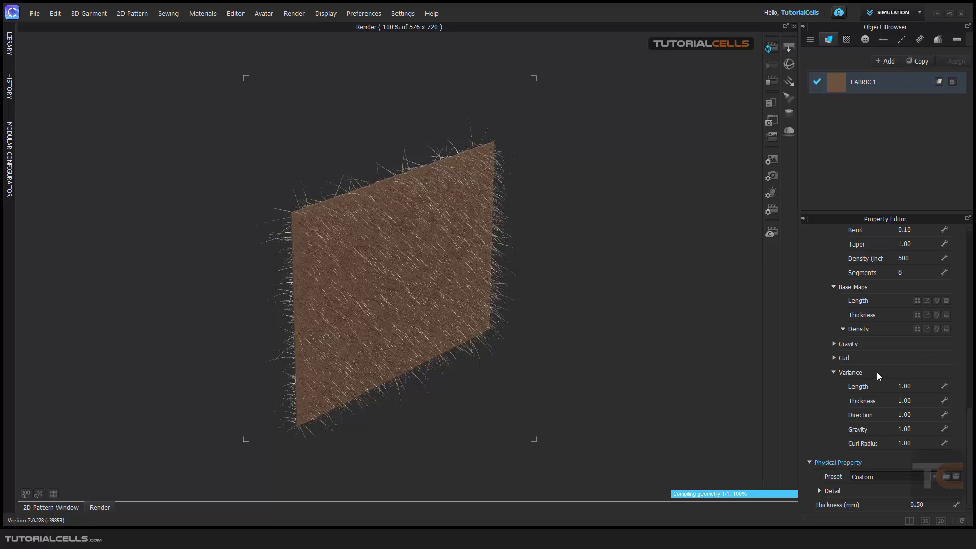
scroll(470, 285, "down", 2)
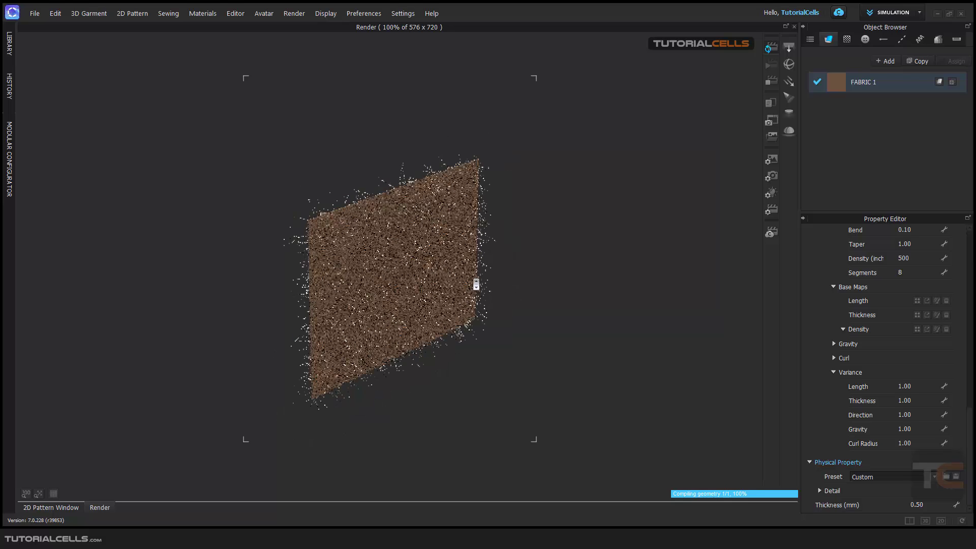